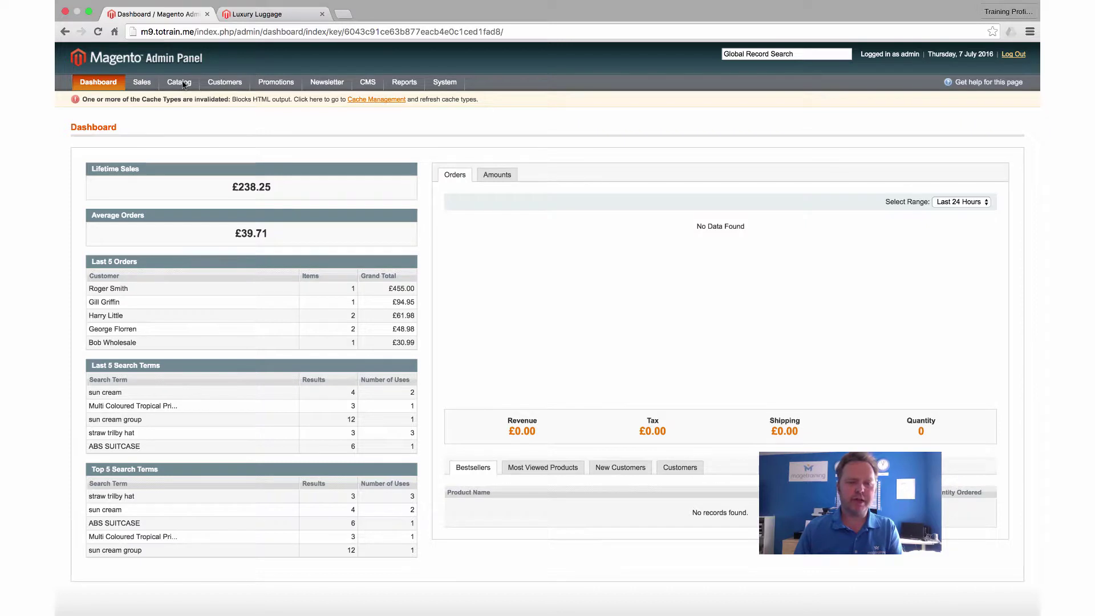
Start a new product in the catalog with the Luggage attribute set and the Simple Product type.
click(186, 99)
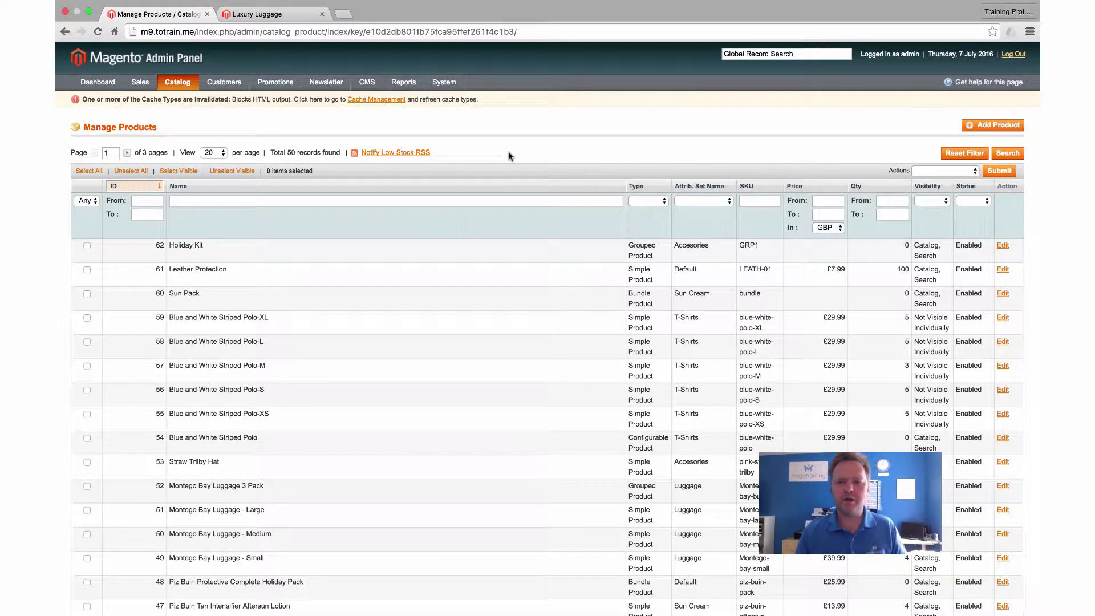
click(993, 125)
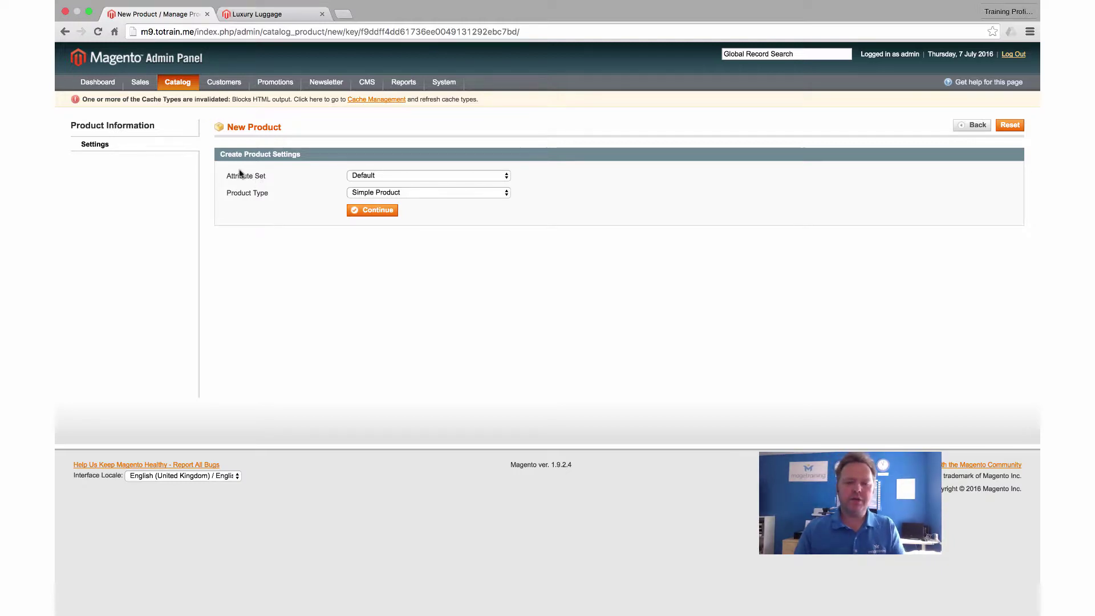
click(377, 177)
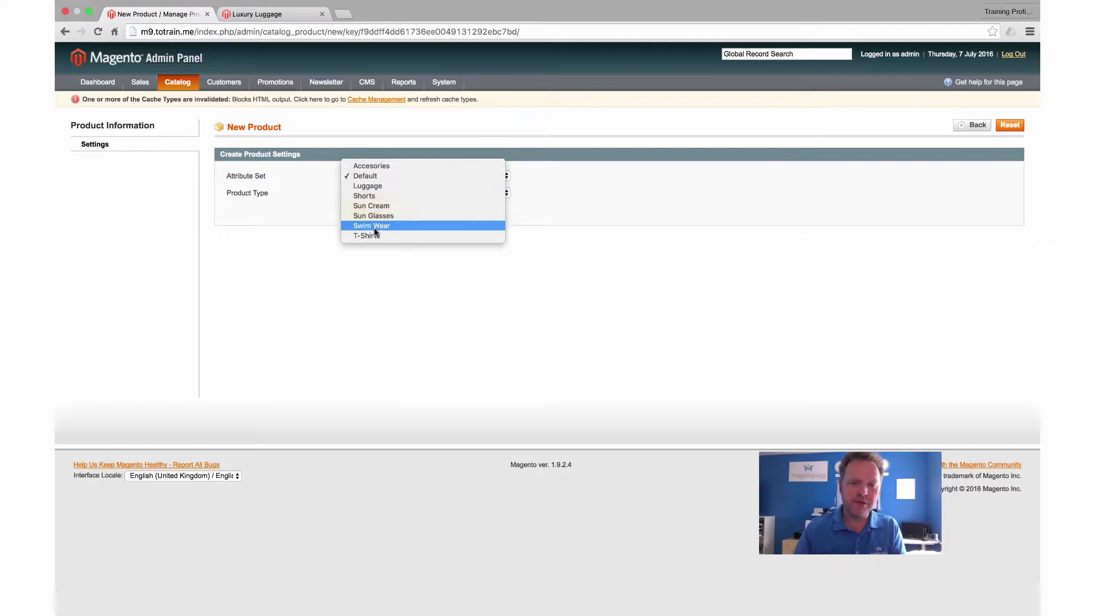
click(376, 187)
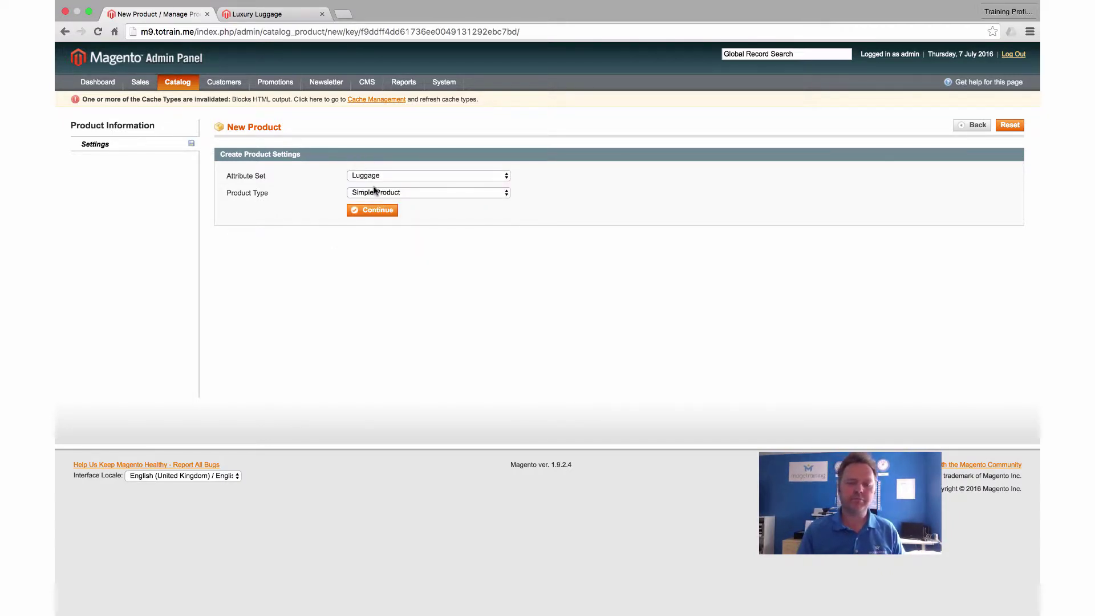
click(395, 194)
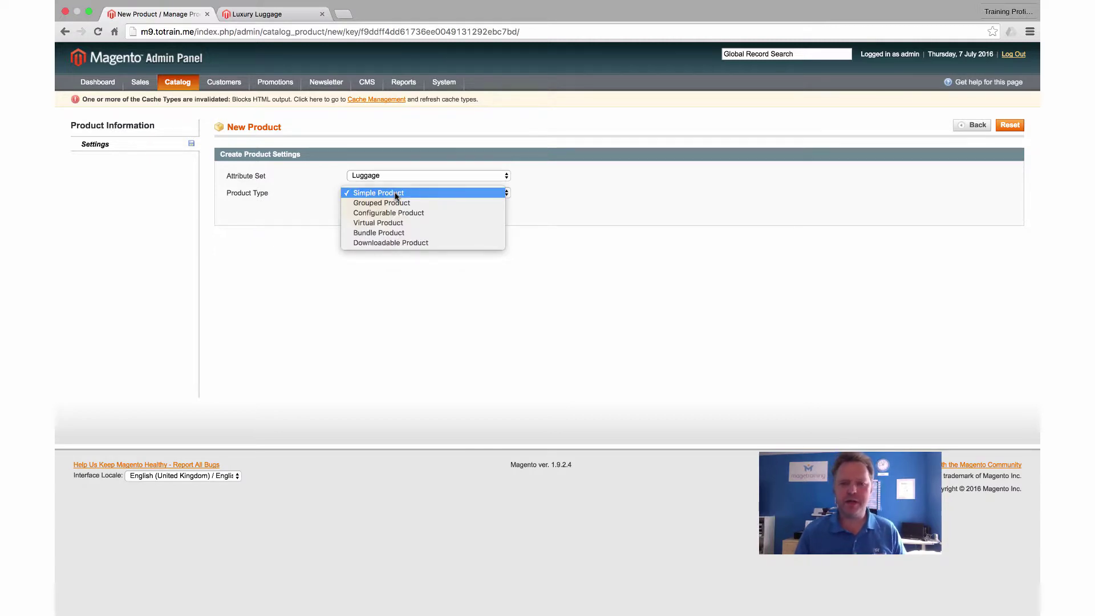
click(396, 194)
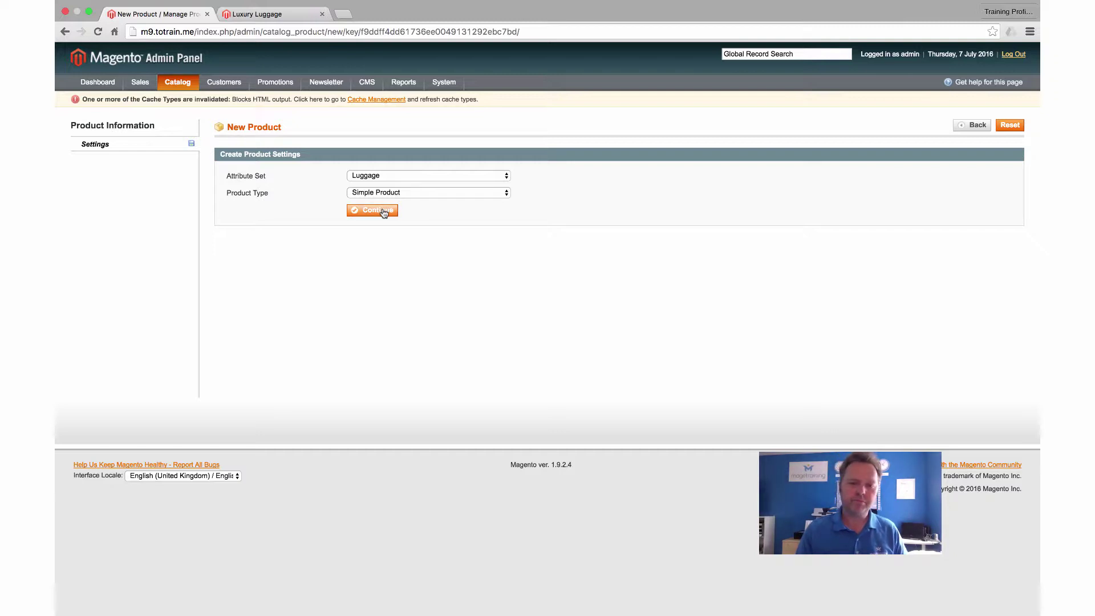
click(382, 212)
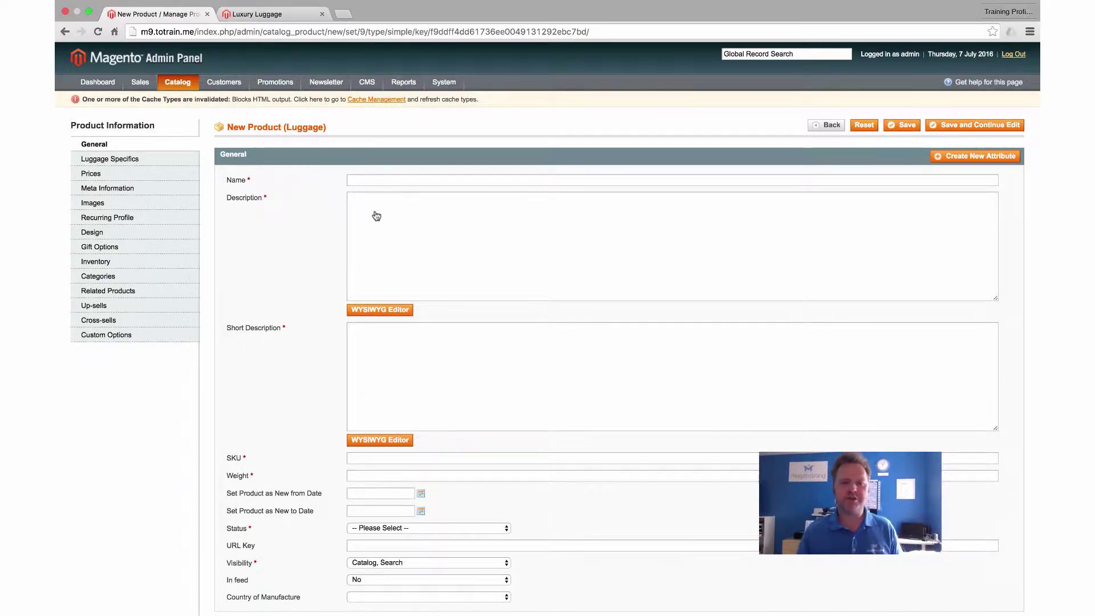
On the storefront, open the Luxury Leather Flight Bag and examine its product title and the name part of its page URL.
click(359, 178)
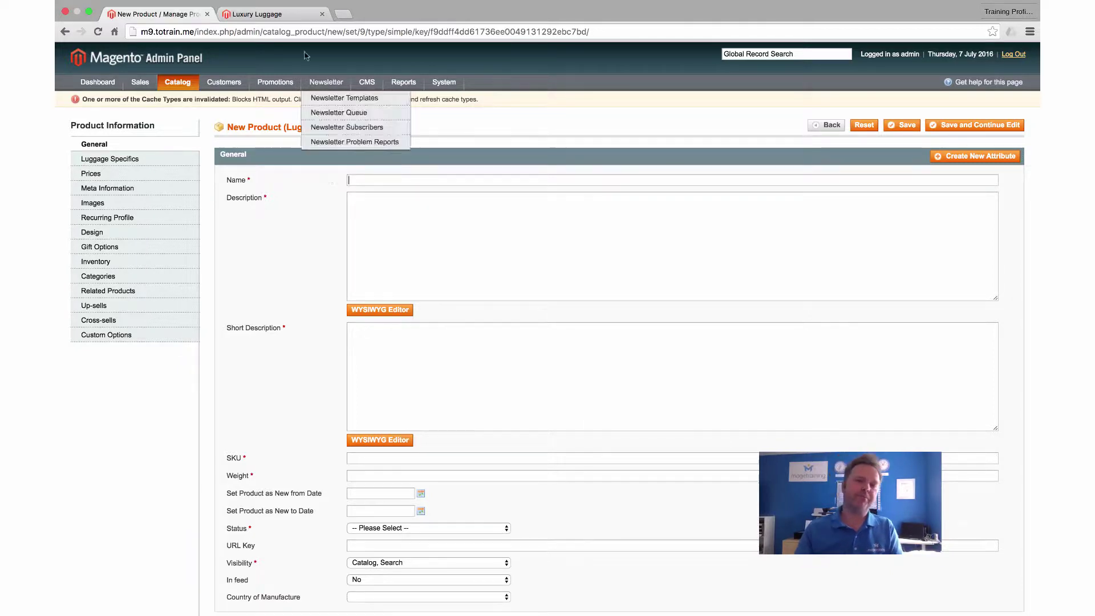
click(280, 17)
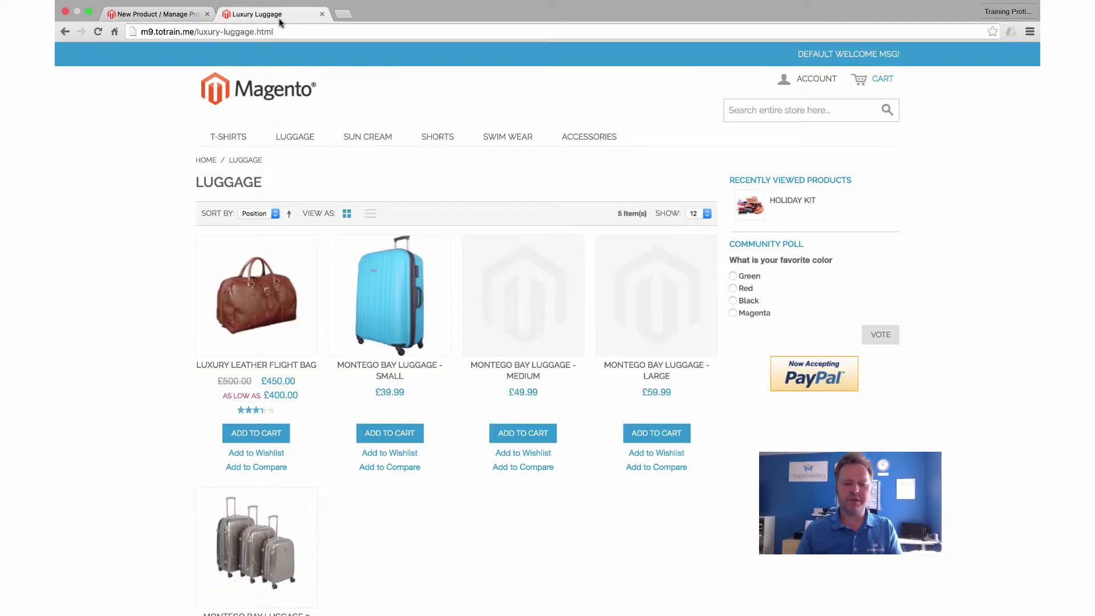
click(275, 277)
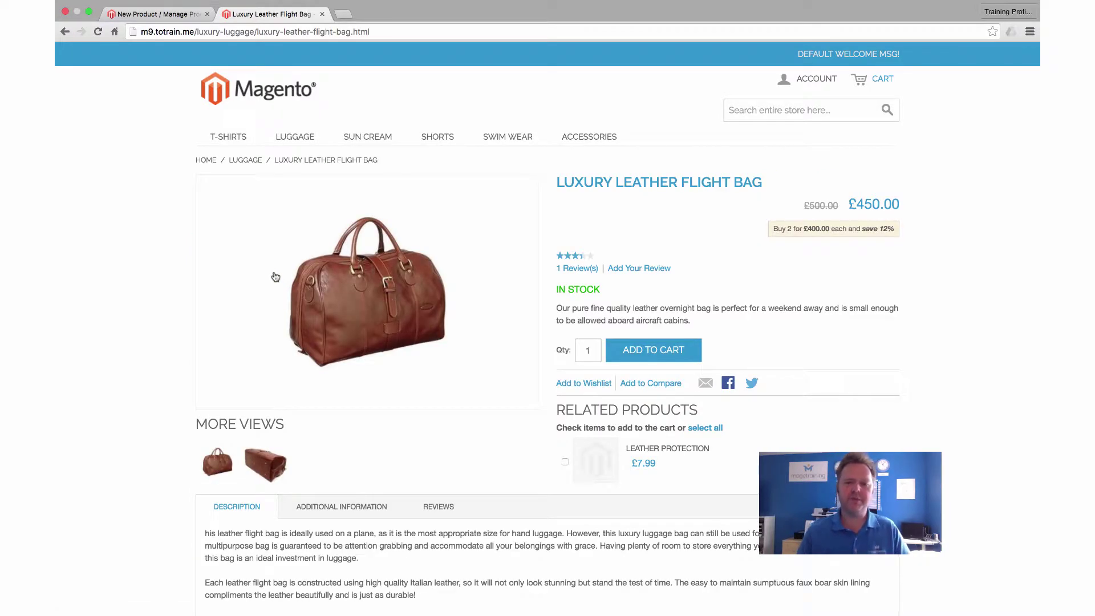
drag(557, 182, 765, 180)
click(715, 183)
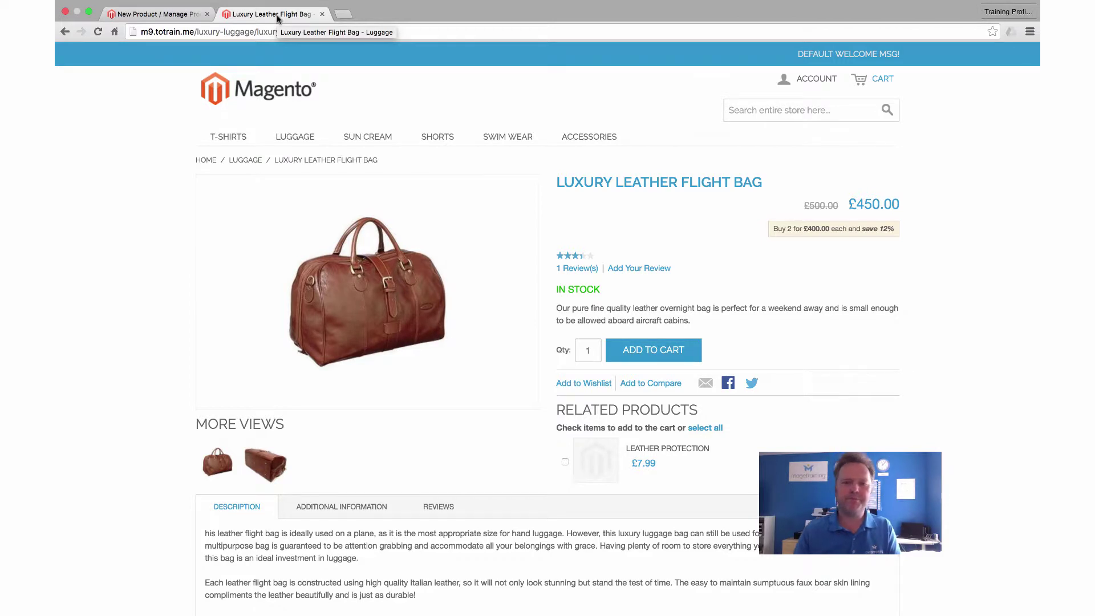
click(268, 32)
click(290, 32)
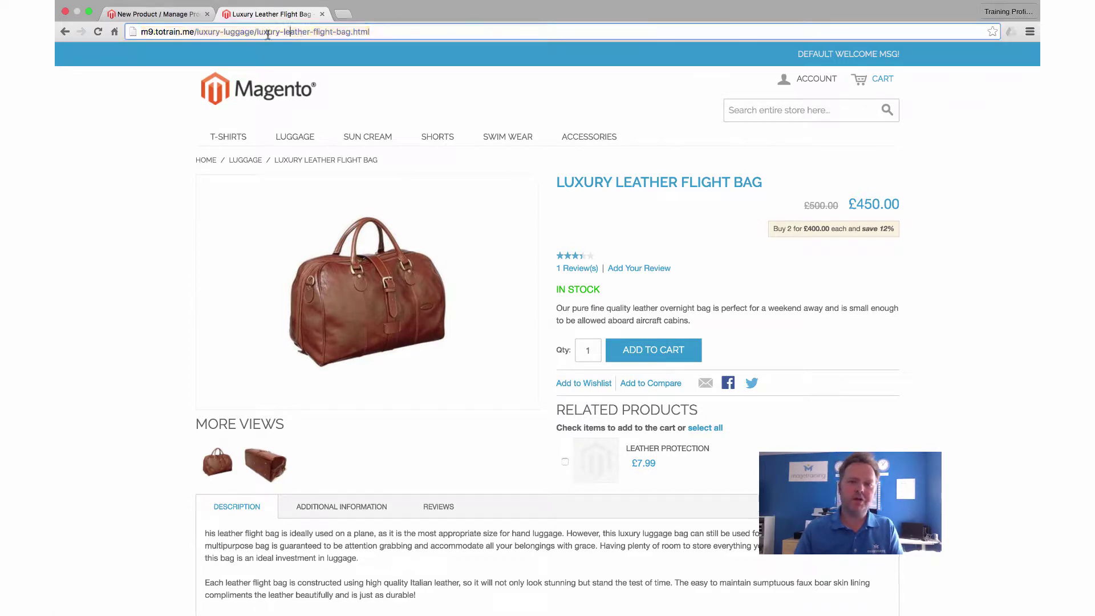
drag(257, 31, 379, 31)
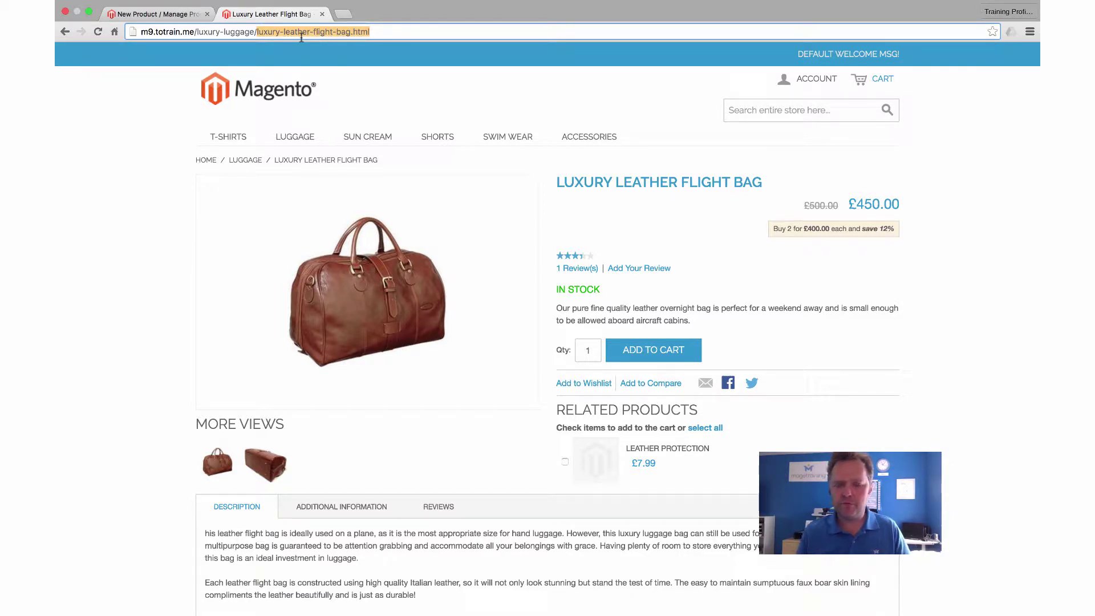
click(156, 142)
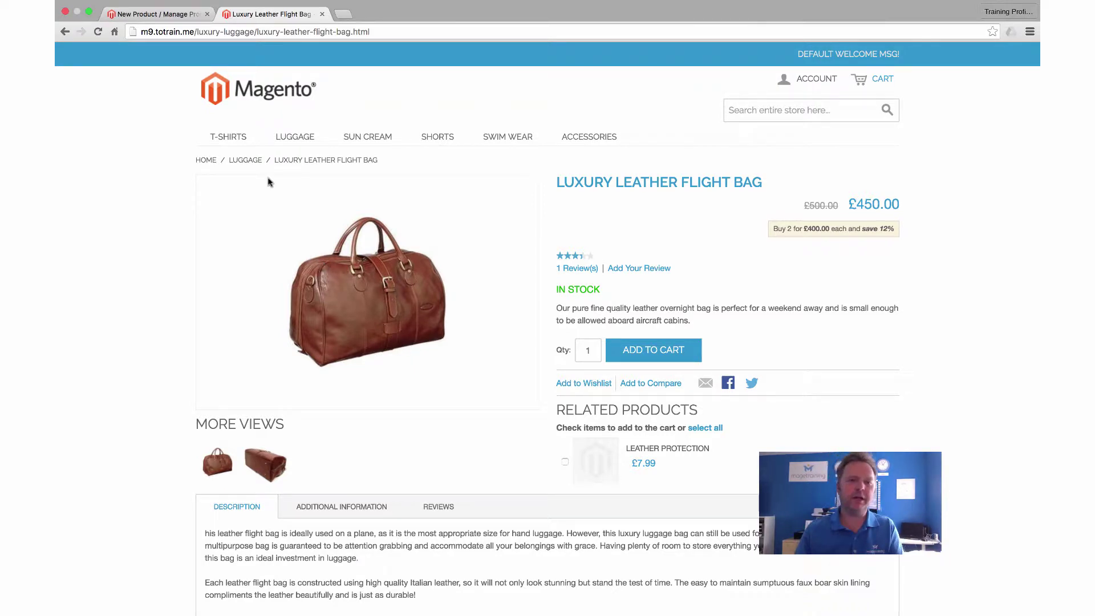
Return to the new product form in the admin and name the product Luxury Suitcase.
click(159, 17)
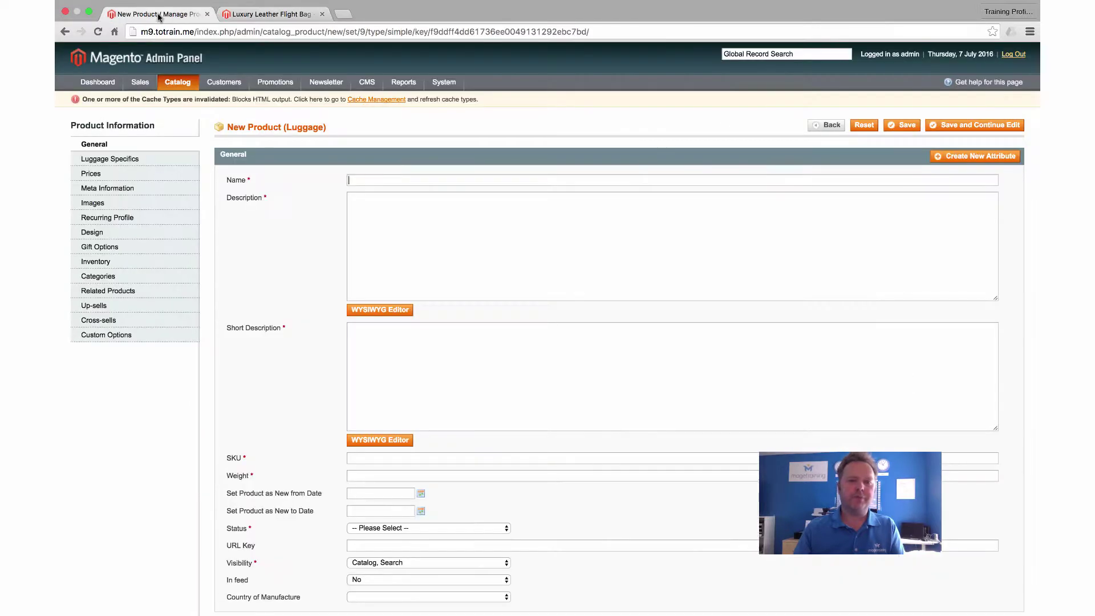
click(242, 27)
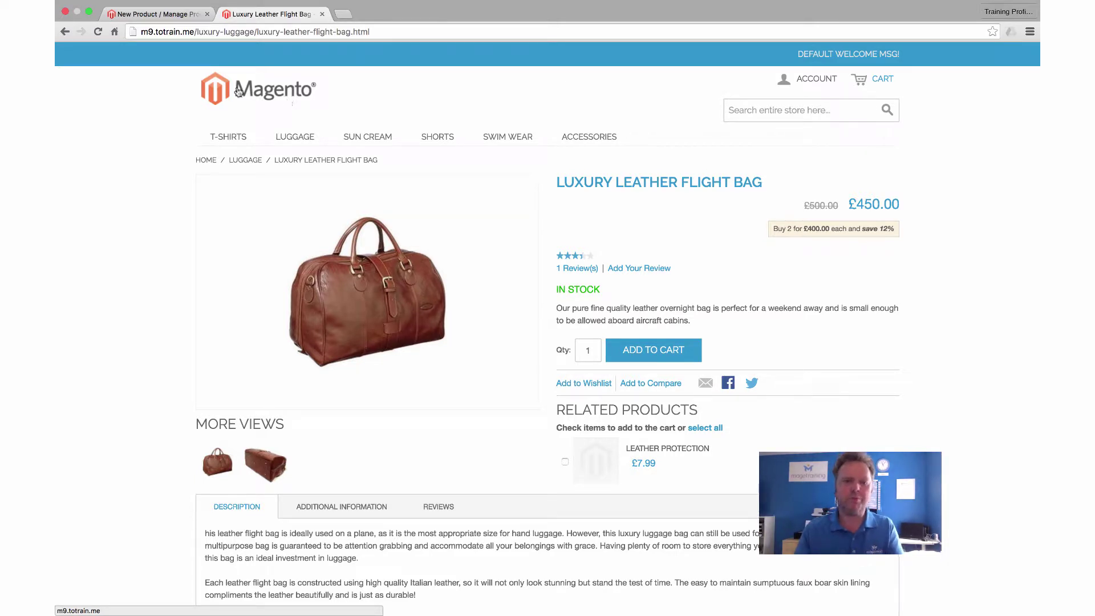
click(157, 13)
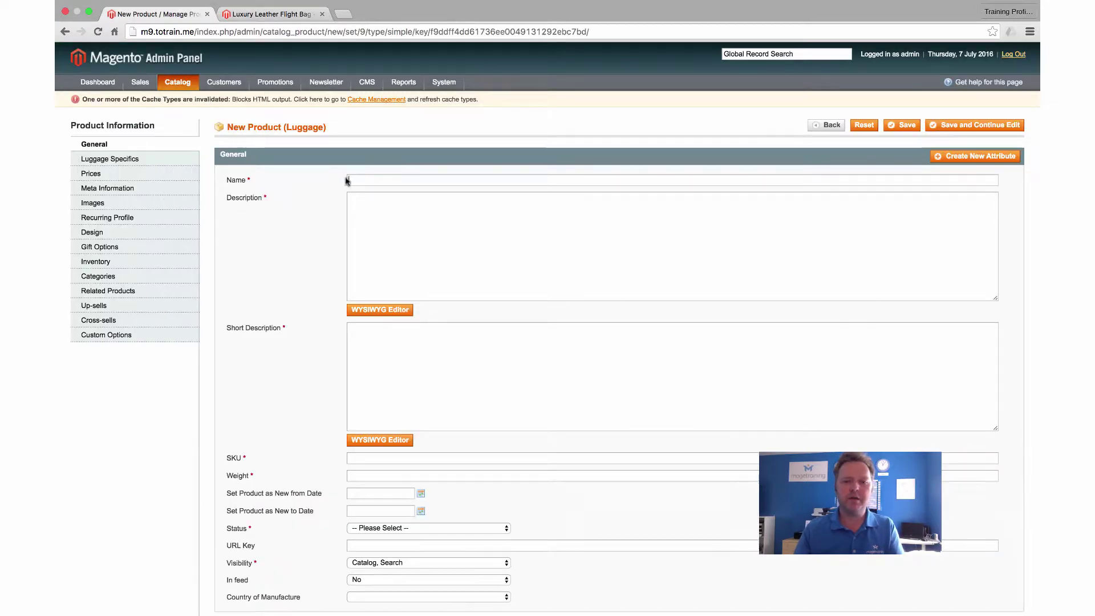
click(406, 180)
key(Escape)
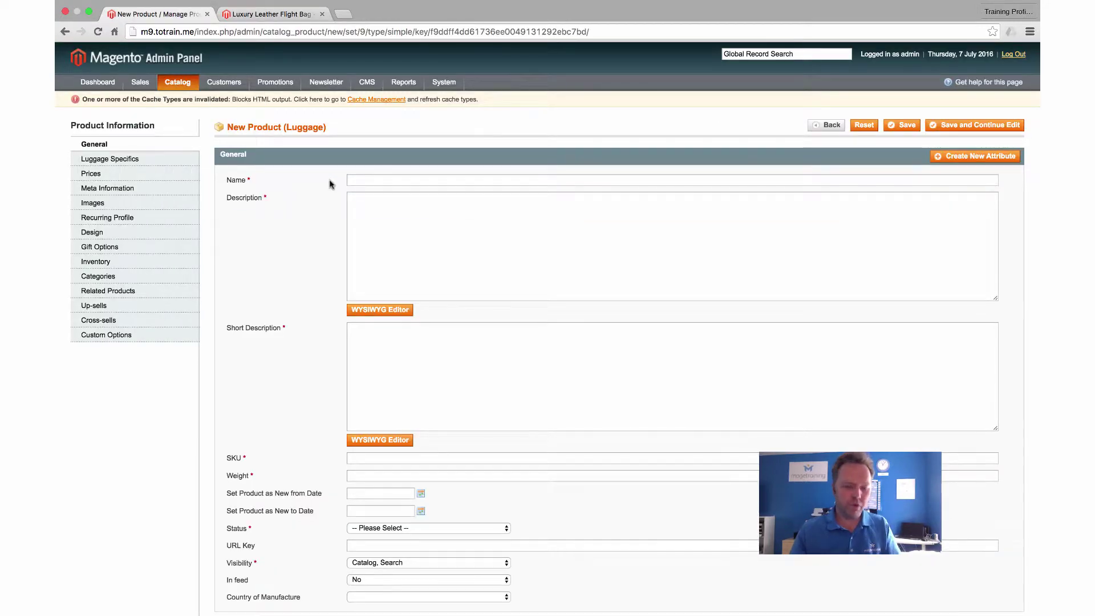
text(Luxur)
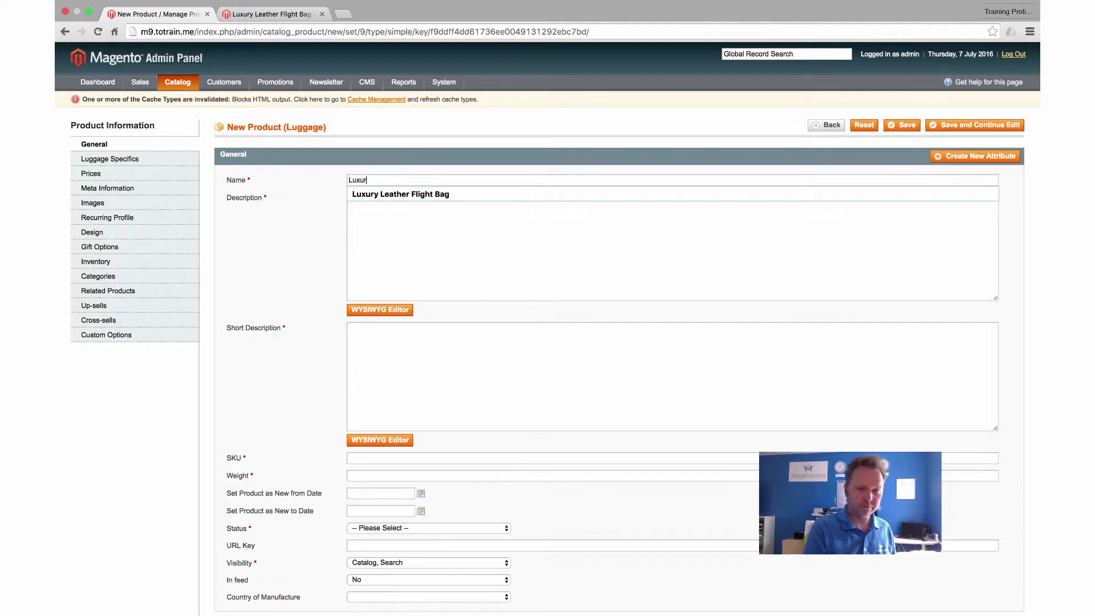
text(y Suitcase)
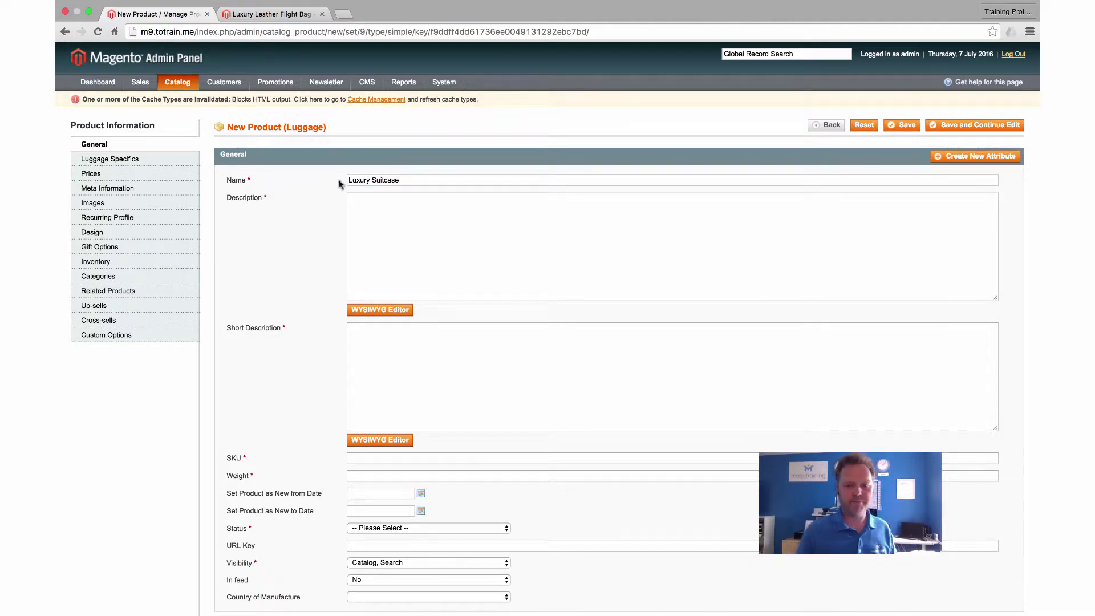
Examine the full description and short description on the storefront page of the Luxury Leather Flight Bag.
click(372, 205)
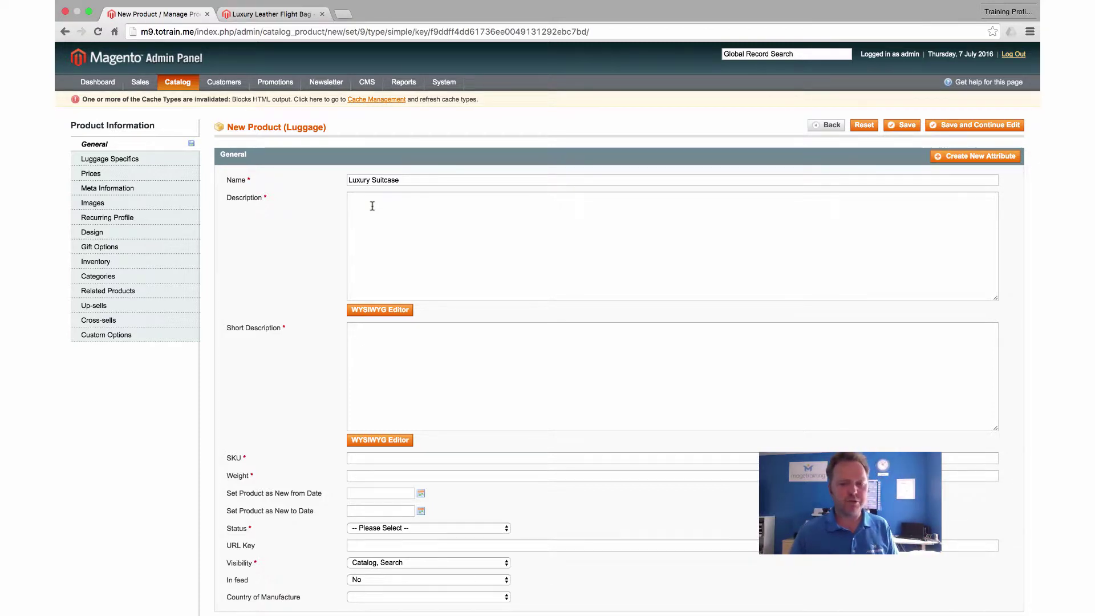
click(265, 15)
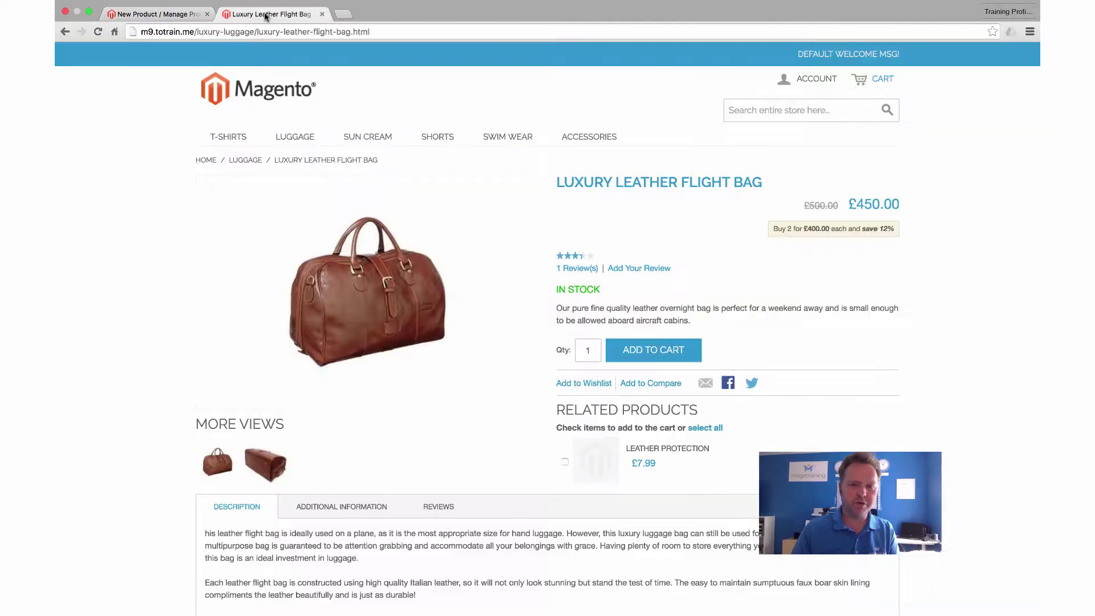
scroll(155, 255, down, 3)
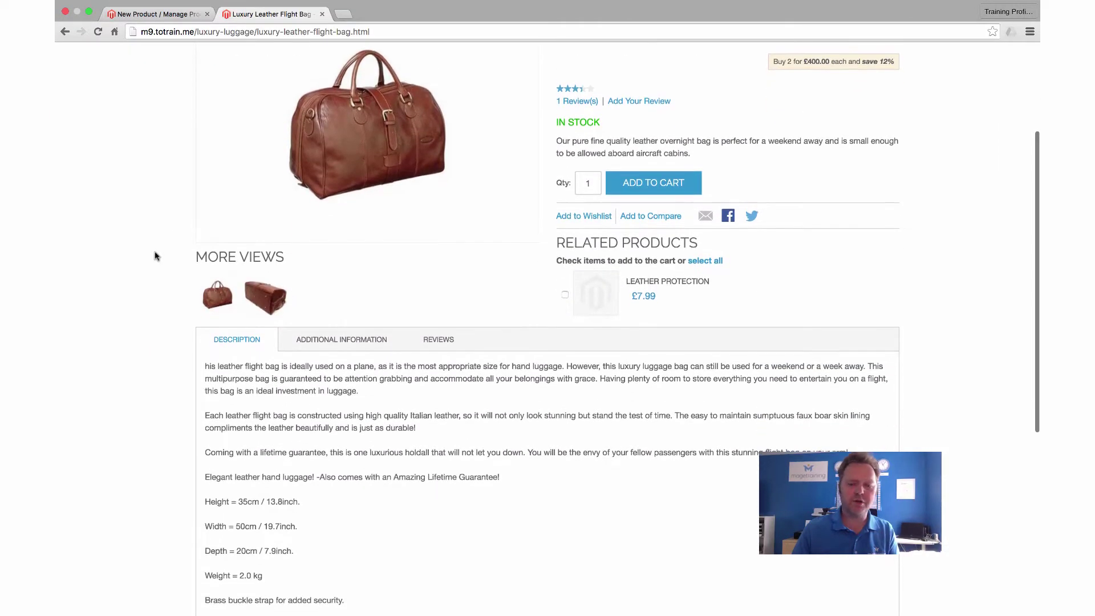
scroll(155, 256, up, 3)
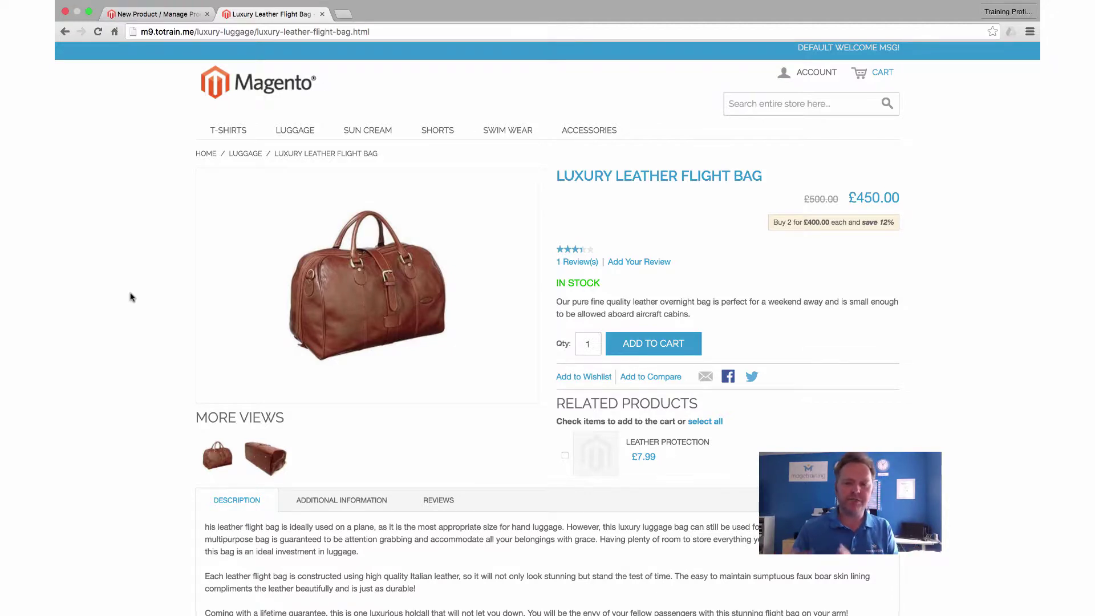
scroll(130, 297, down, 2)
scroll(121, 292, down, 1)
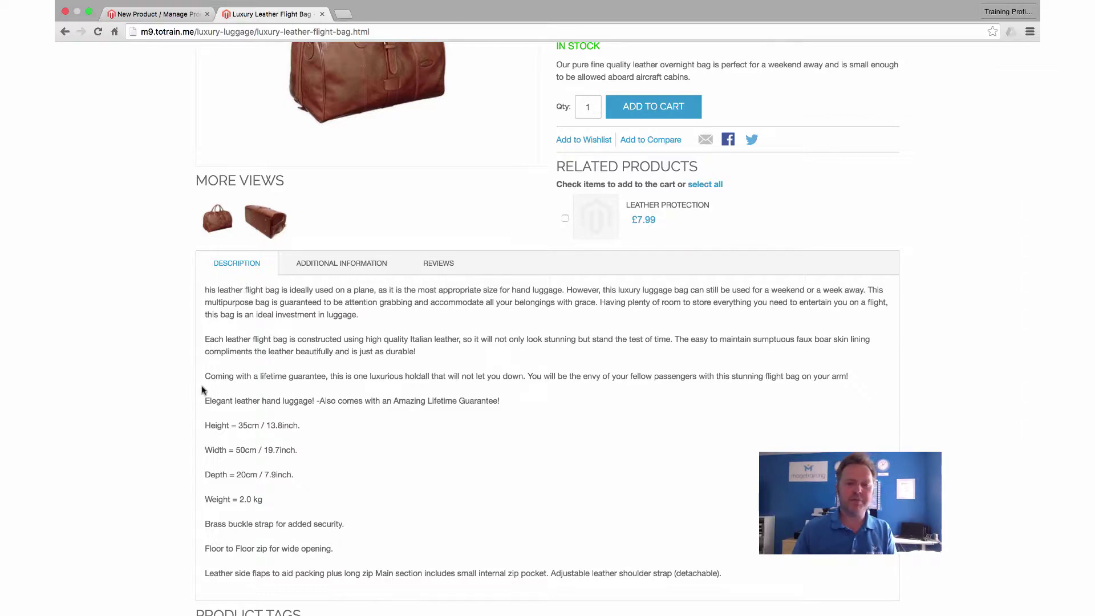
scroll(203, 388, up, 5)
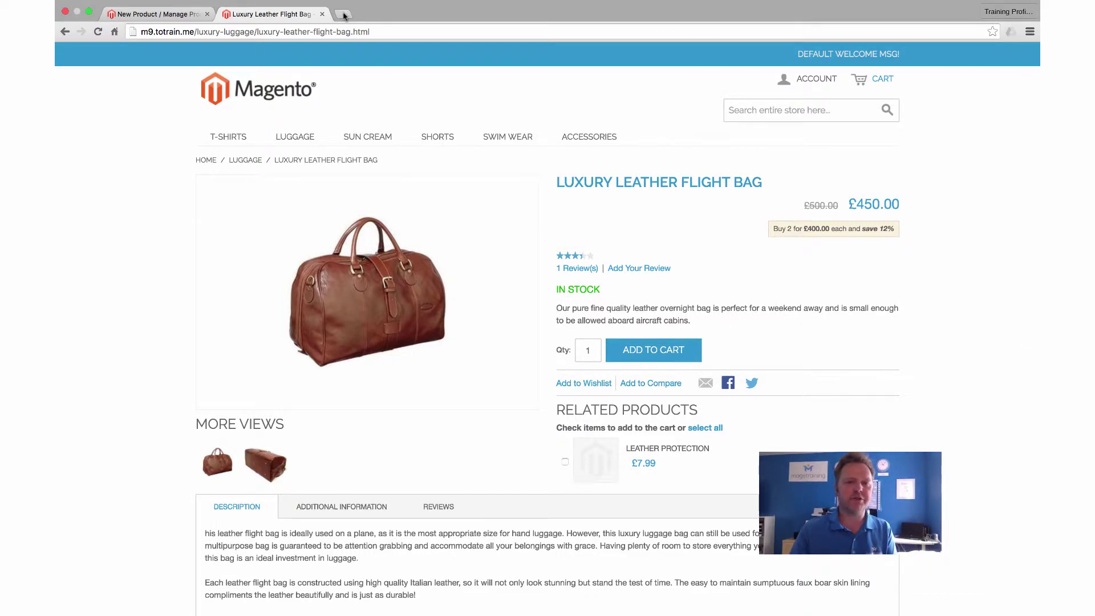
In the new product form, enter the description "A great suitcase for taking on holiday or a business trip".
click(170, 17)
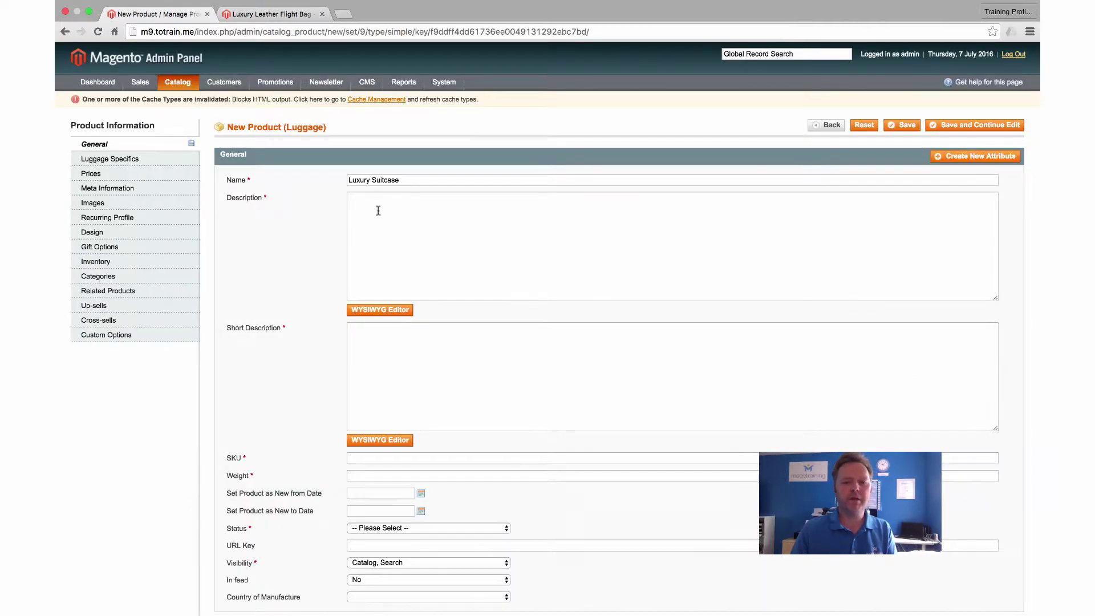
scroll(397, 218, down, 1)
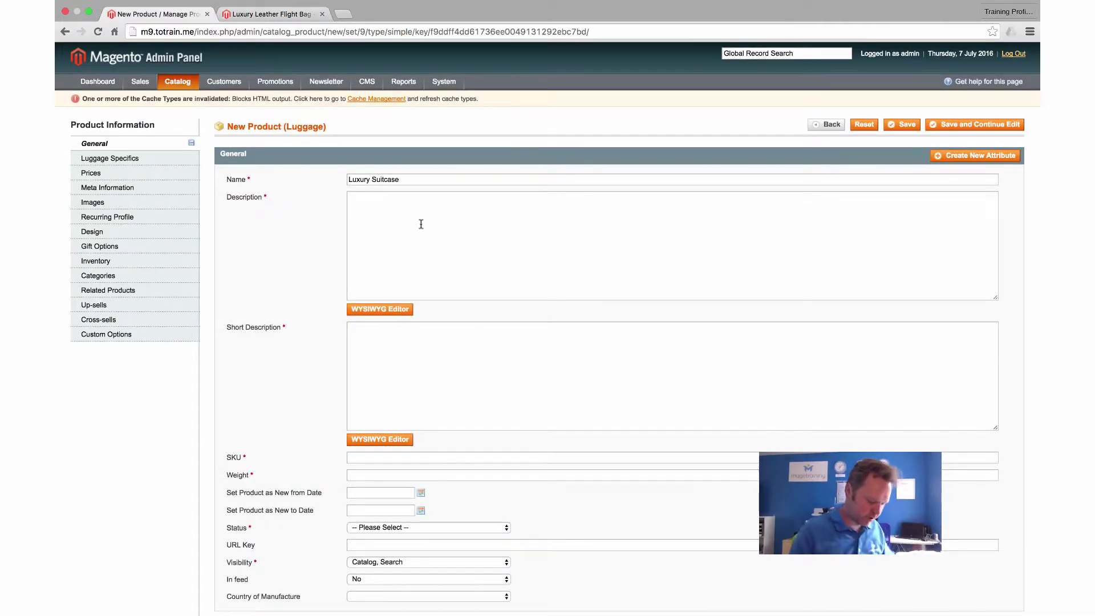
text(A)
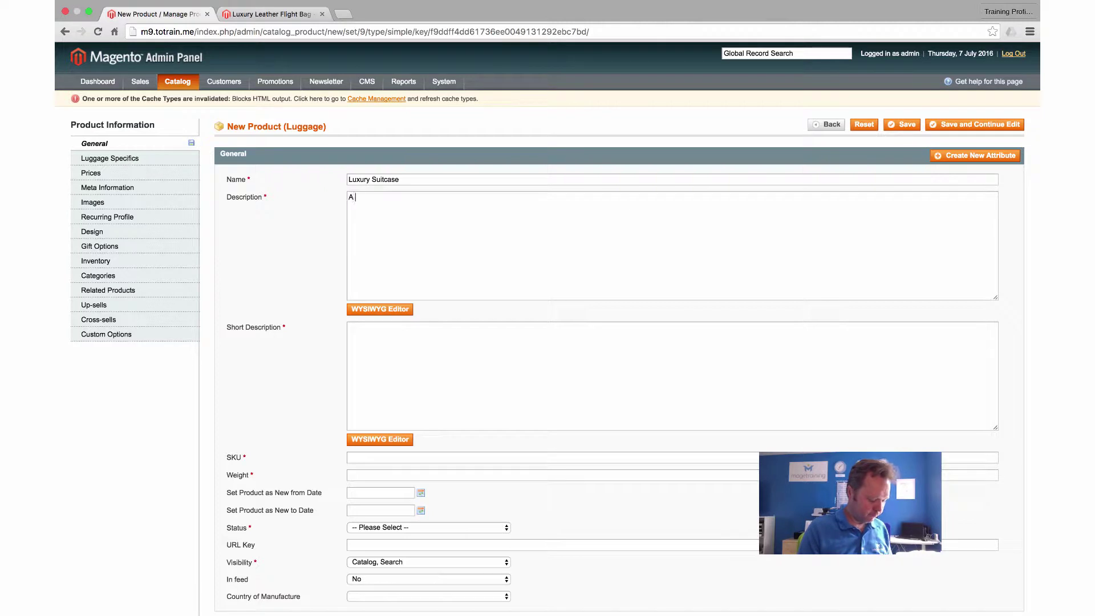
text( great suitca)
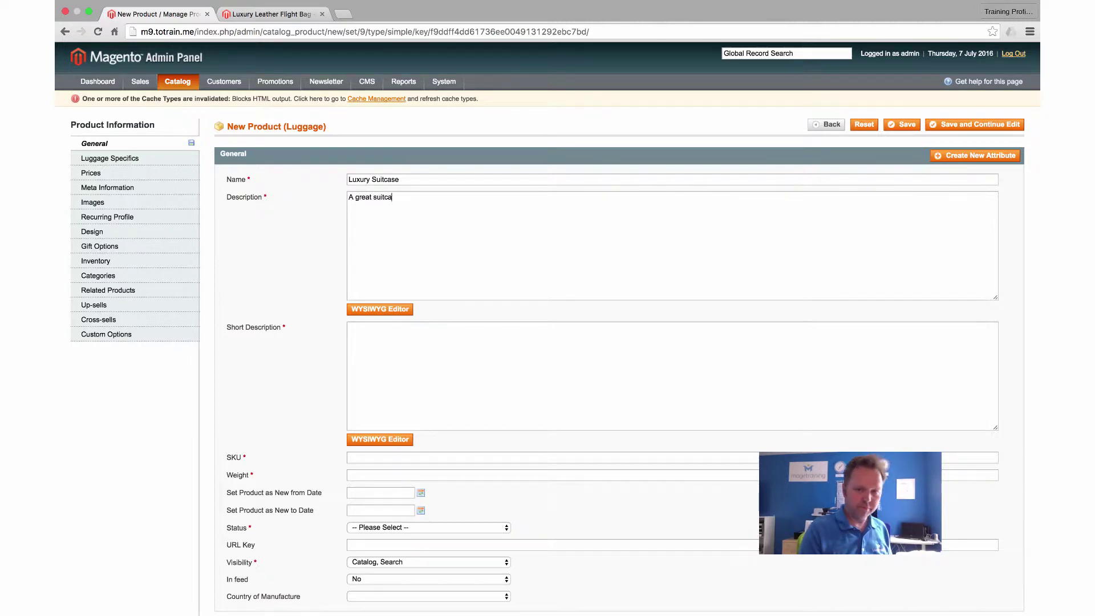
text(se for tak)
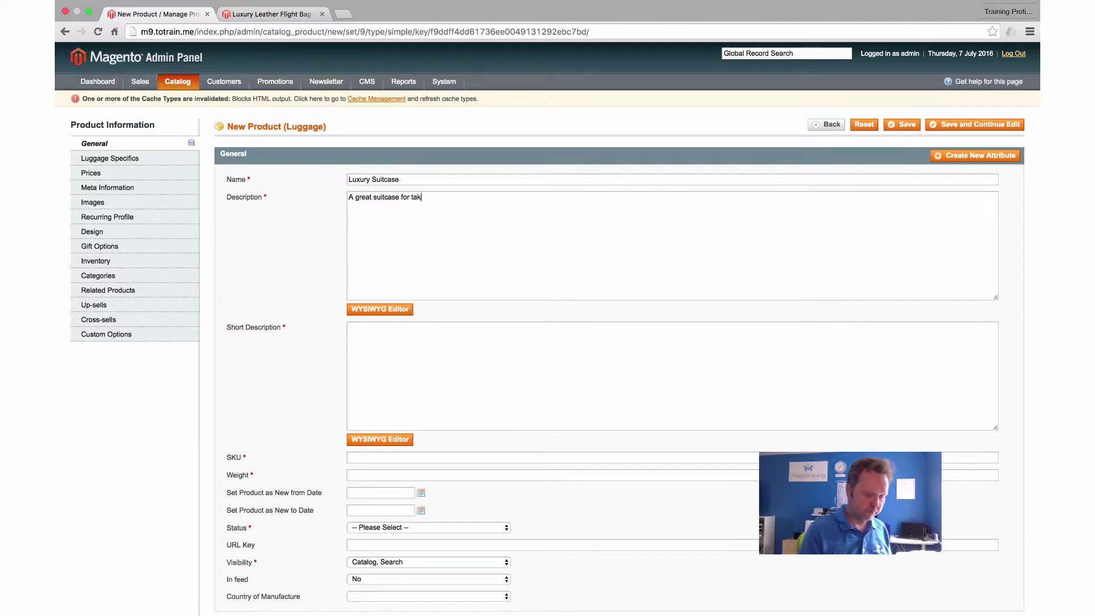
text(ing on holida)
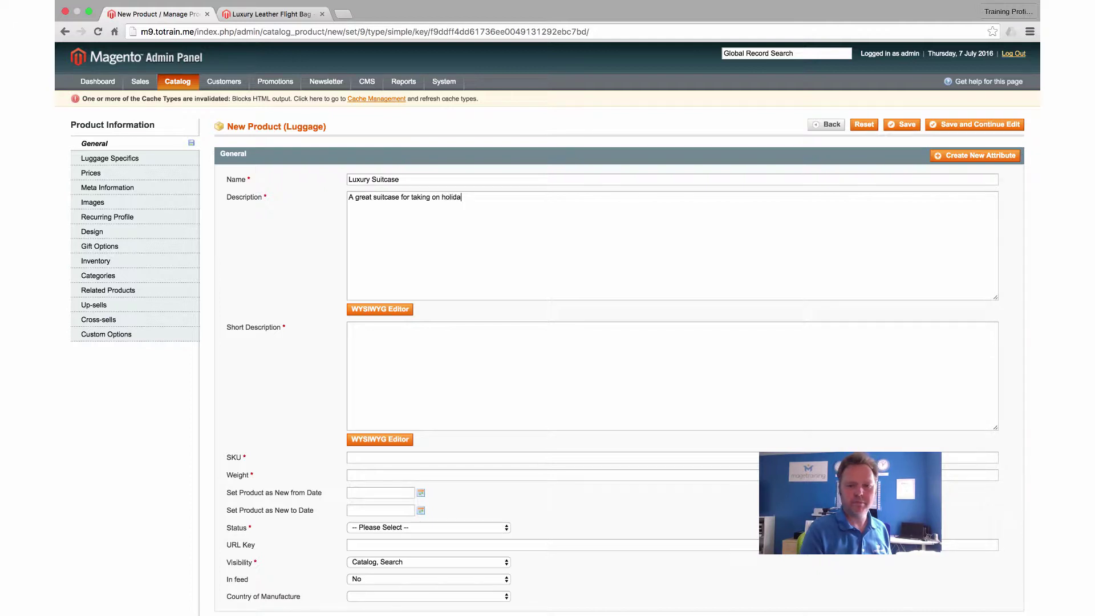
text(y or a business tr)
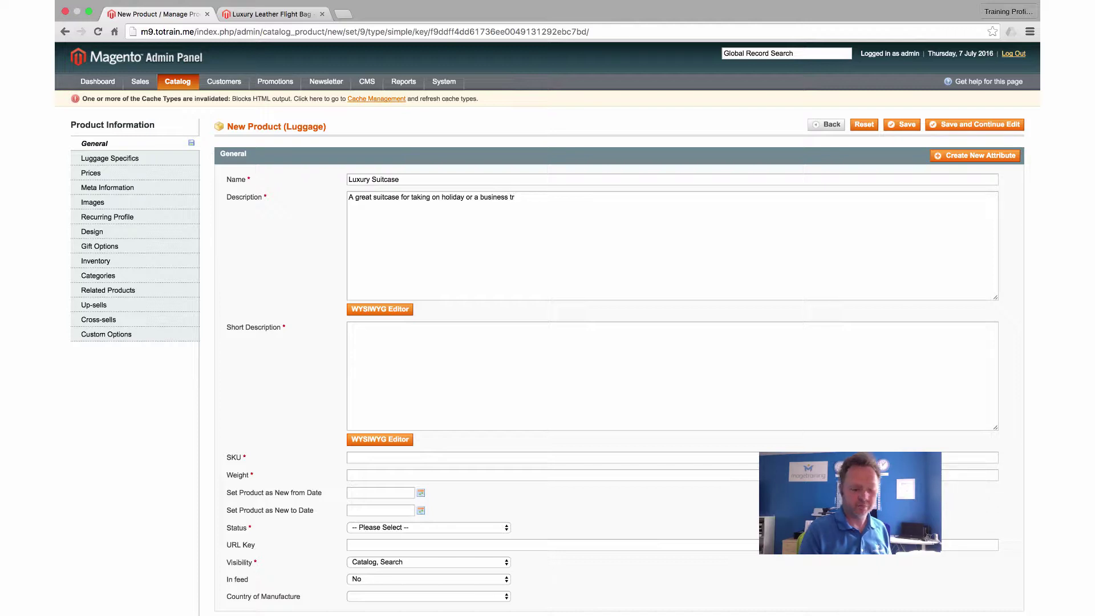
text(ip)
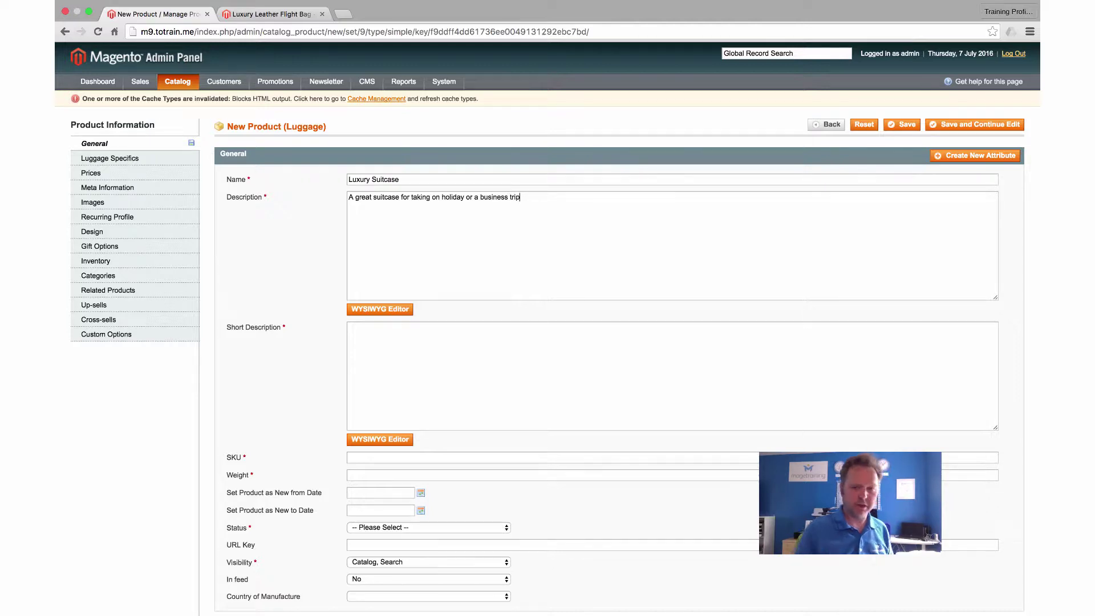
Enter the short description "A nice designer suitcase" for the new product.
click(408, 366)
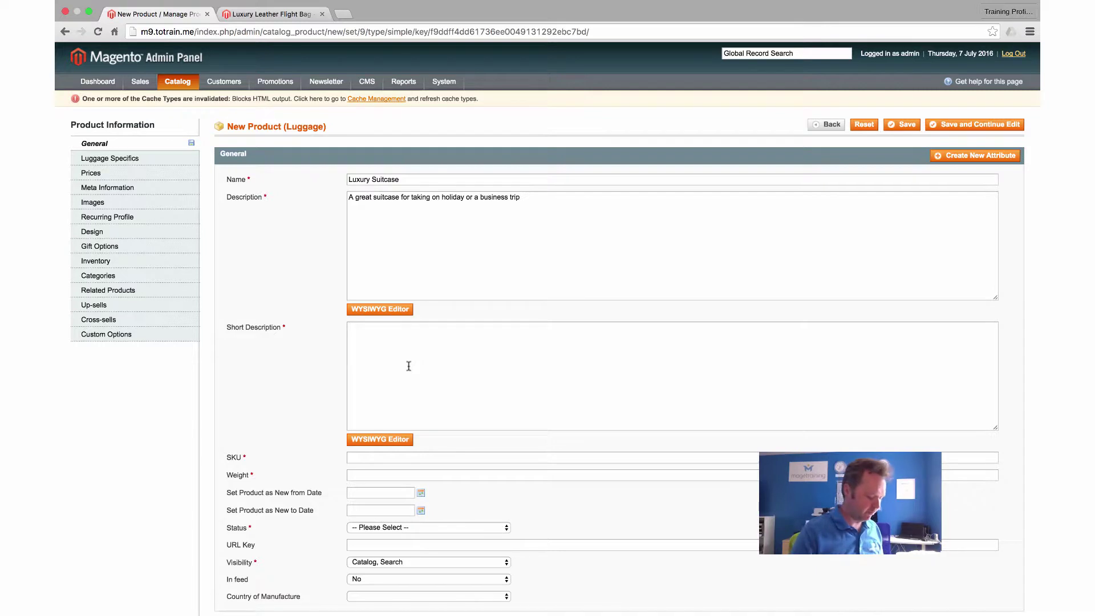
text(A nice )
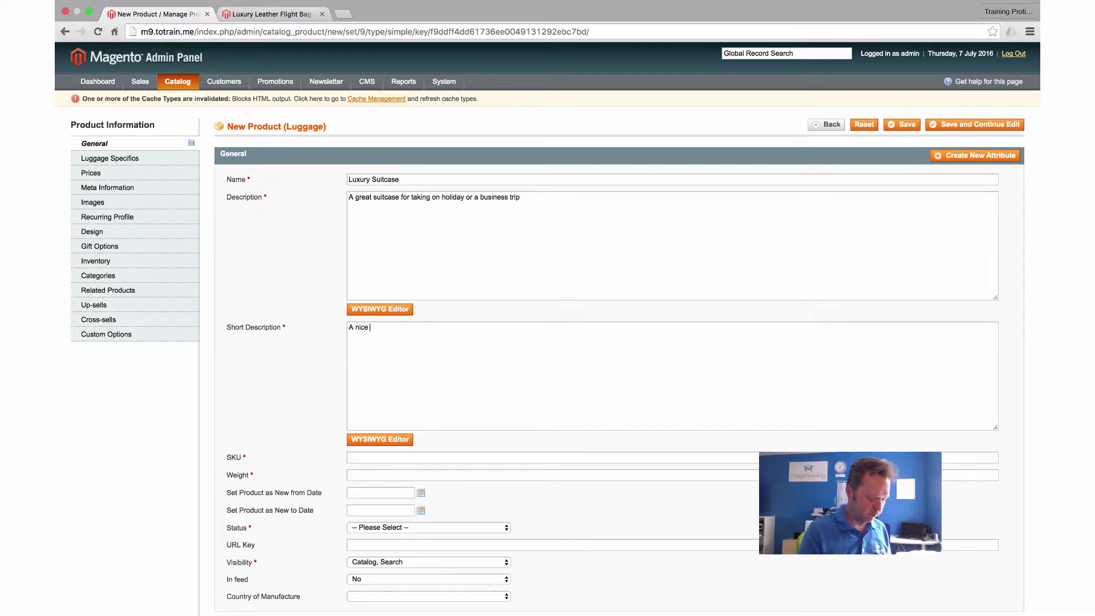
text(desiger)
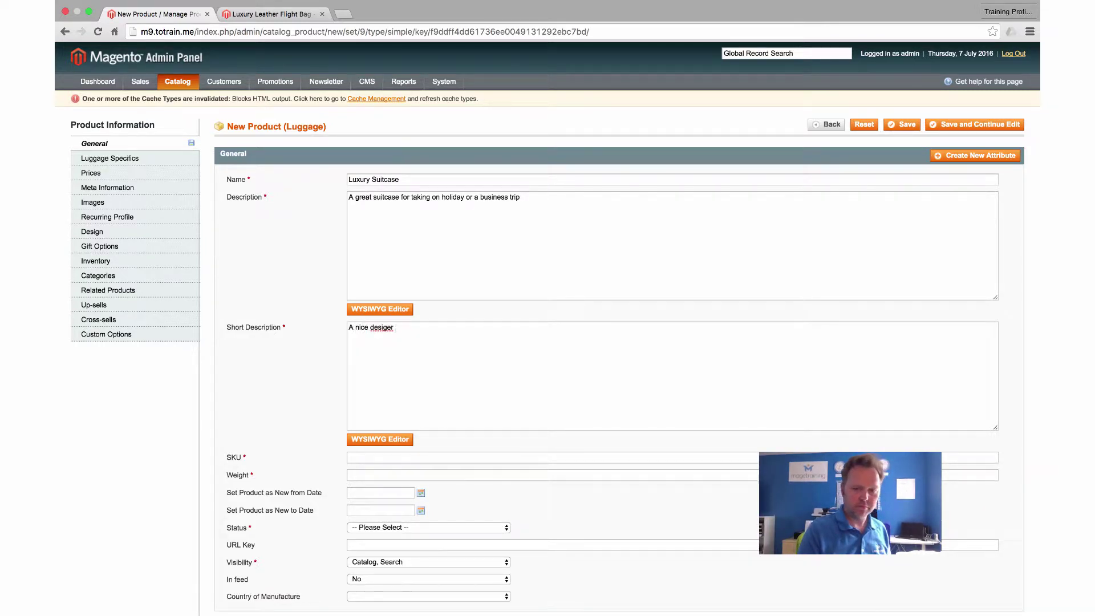
key(BackSpace)
key(BackSpace)
key(BackSpace)
text(ner s)
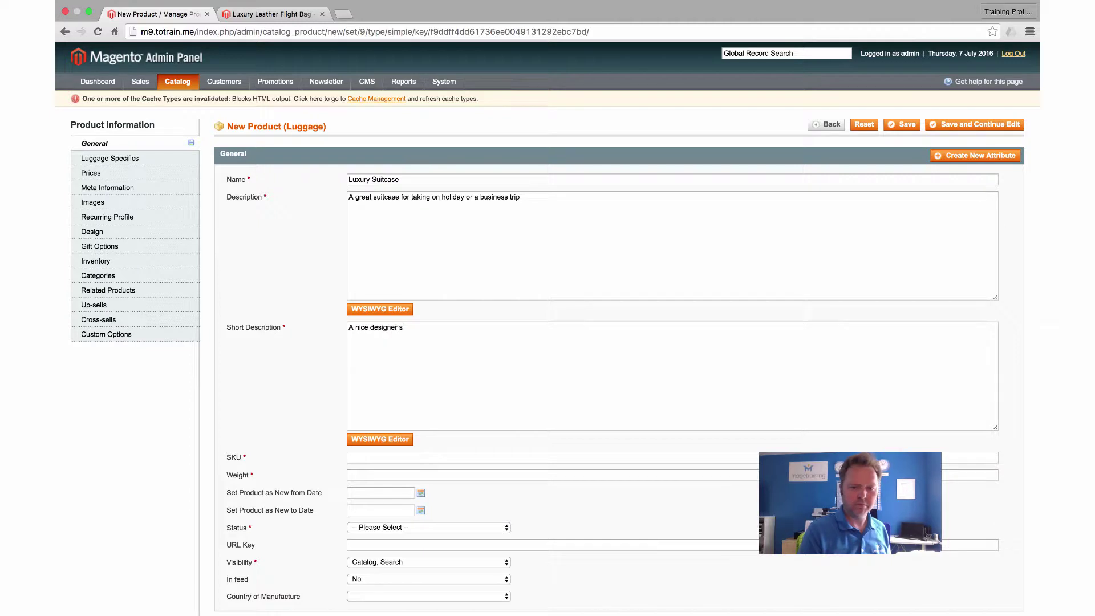
text(uitcase)
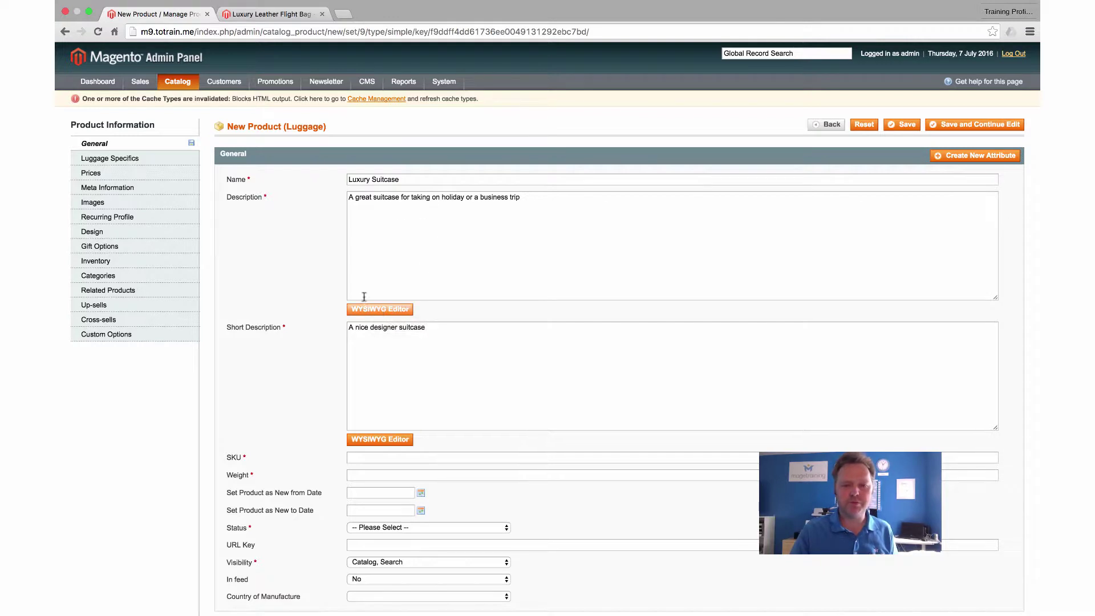
Make the words "taking on holiday" bold in the full description using the WYSIWYG editor, and submit the change.
click(374, 314)
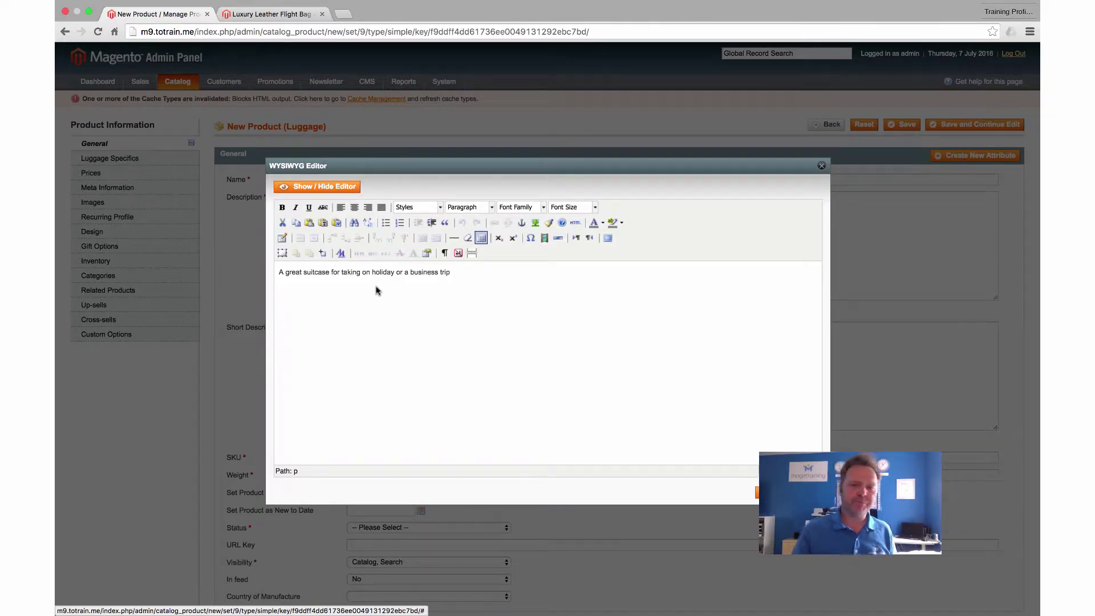
drag(469, 273, 302, 271)
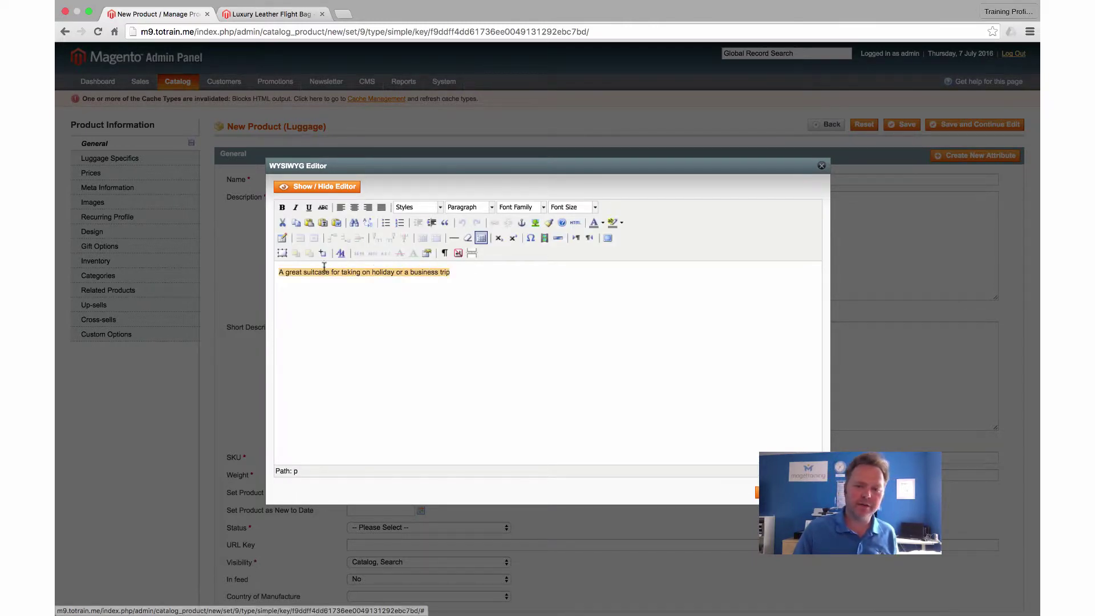
click(304, 268)
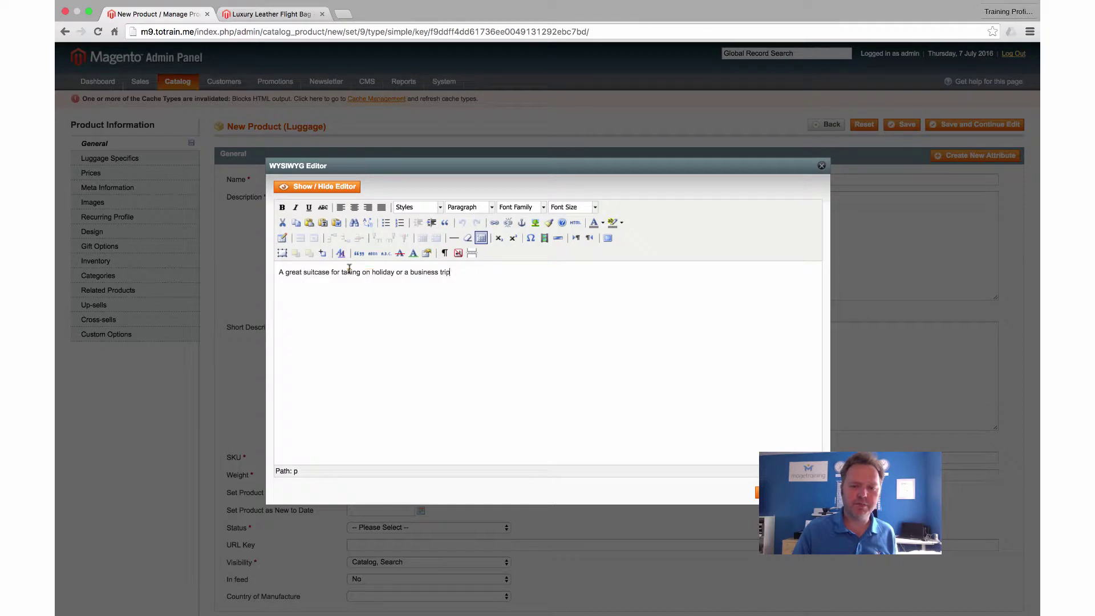
triple_click(280, 271)
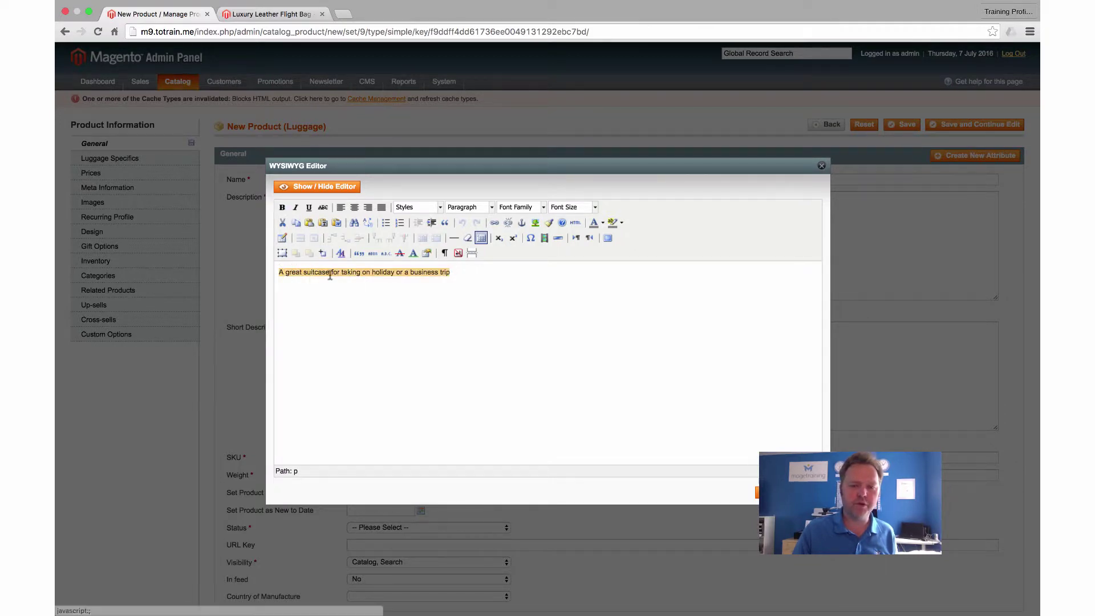
click(348, 272)
drag(341, 272, 394, 272)
click(282, 207)
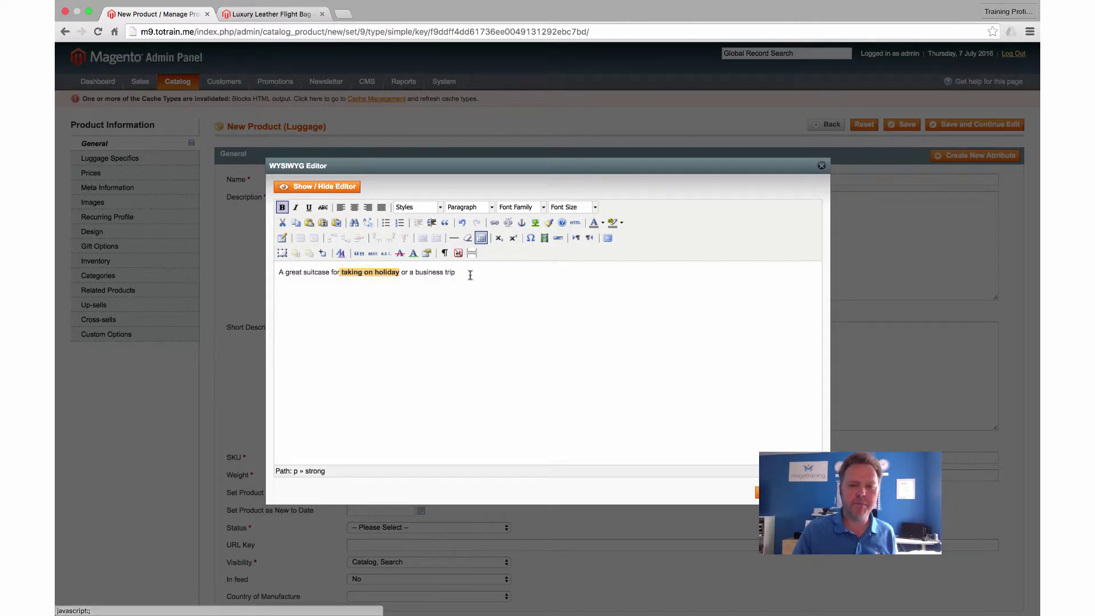
click(470, 275)
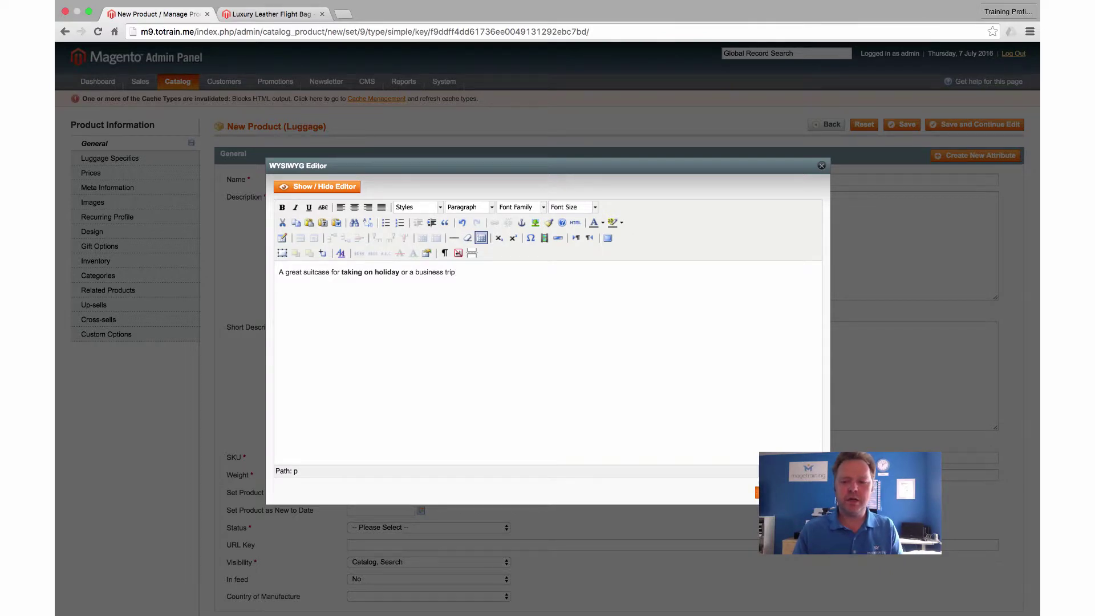
click(757, 492)
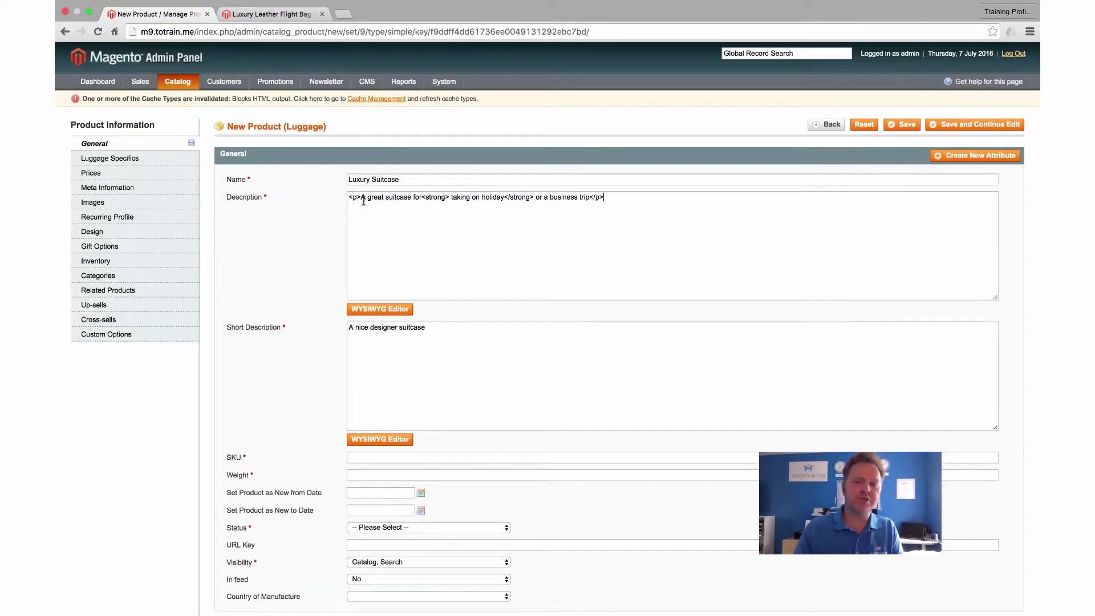
Examine the HTML paragraph and strong tags in the product's description.
drag(348, 198, 362, 197)
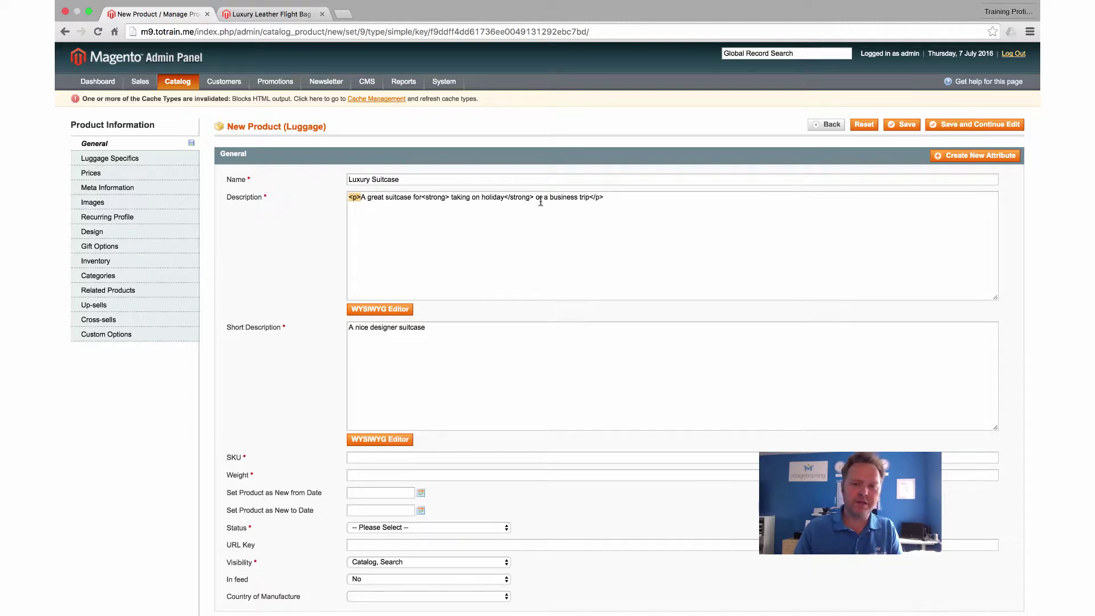
drag(504, 197, 536, 198)
click(593, 197)
click(607, 197)
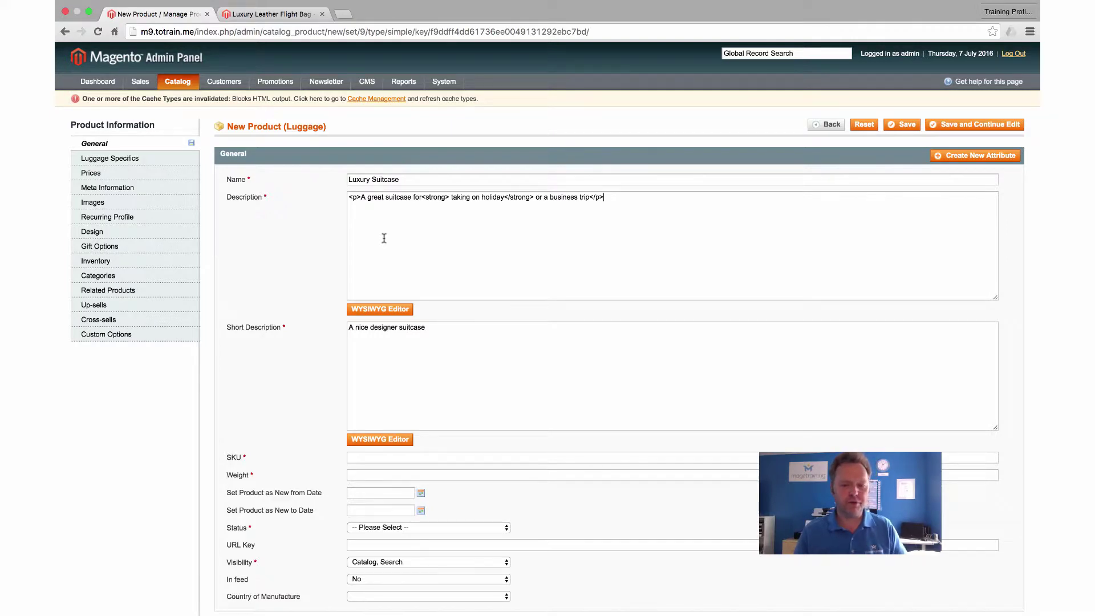
Set the product's SKU to Suitcase1.
scroll(347, 269, down, 5)
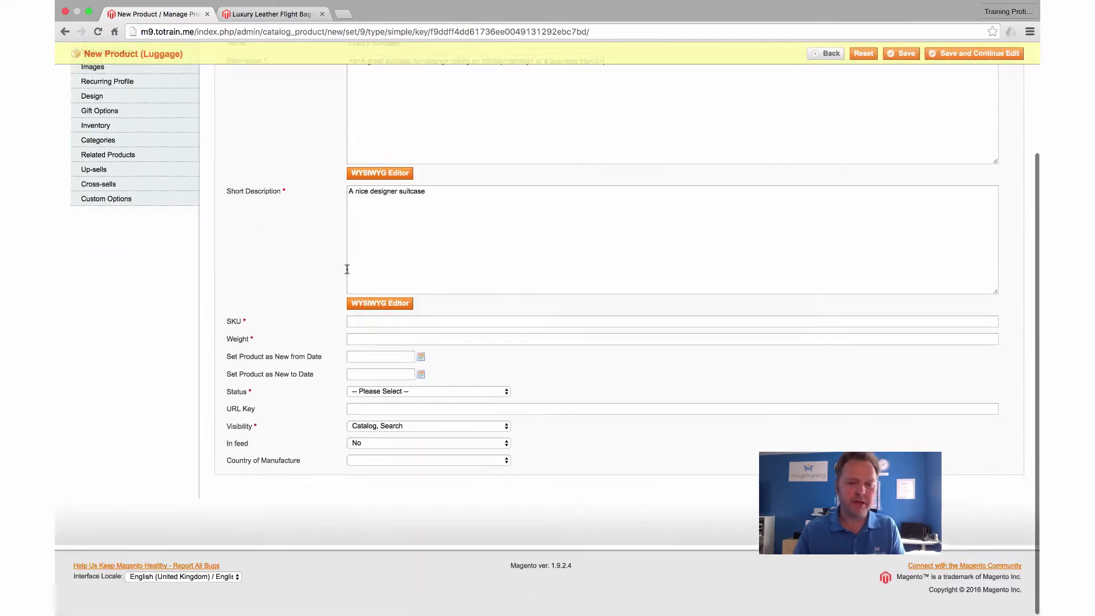
scroll(399, 194, up, 4)
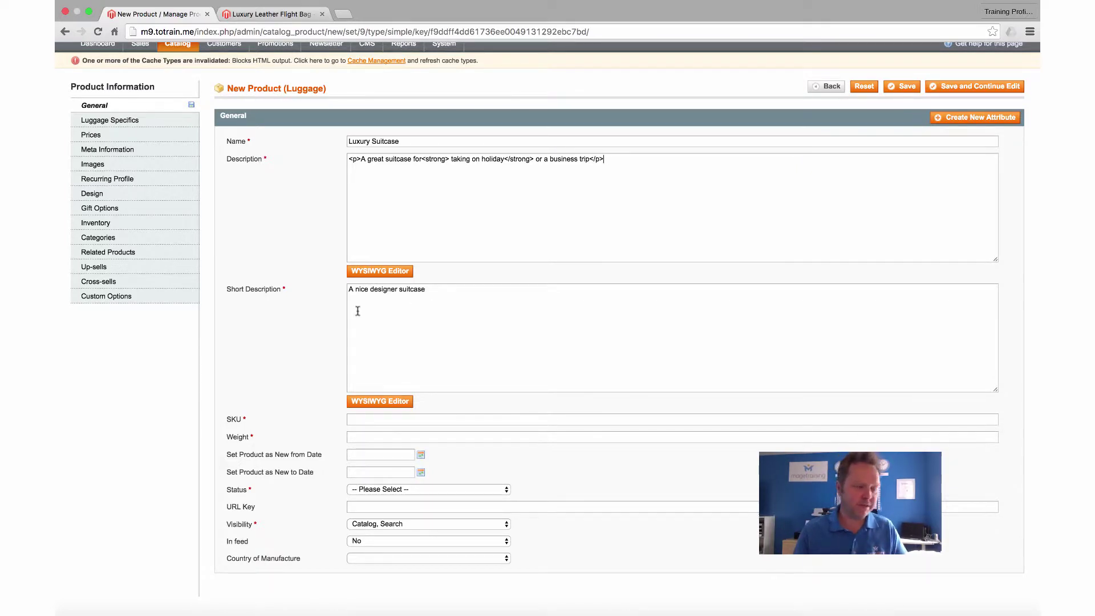
scroll(357, 311, down, 3)
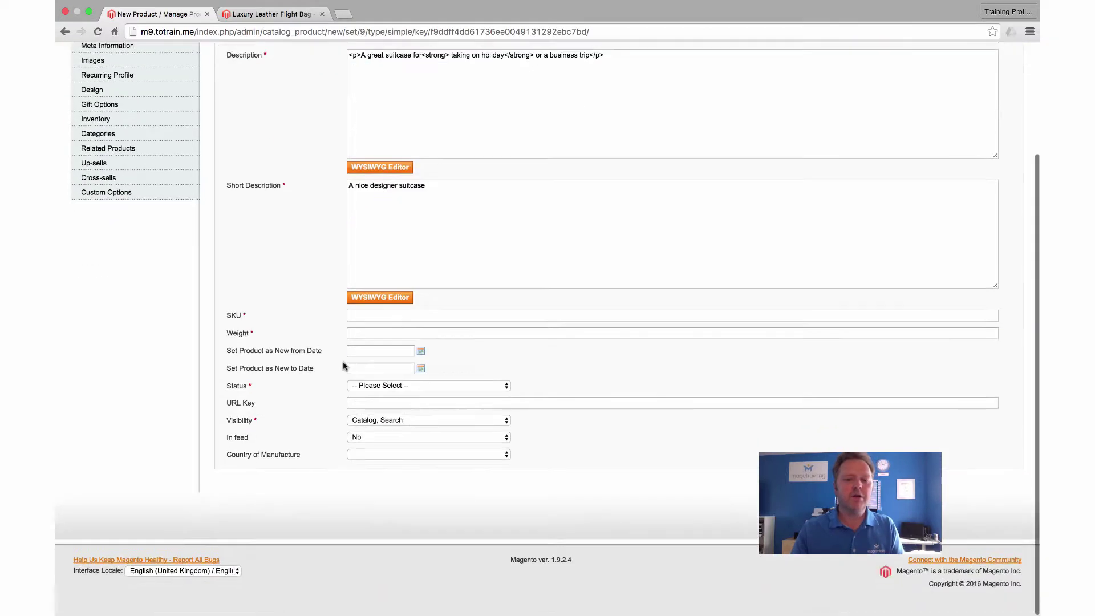
click(358, 323)
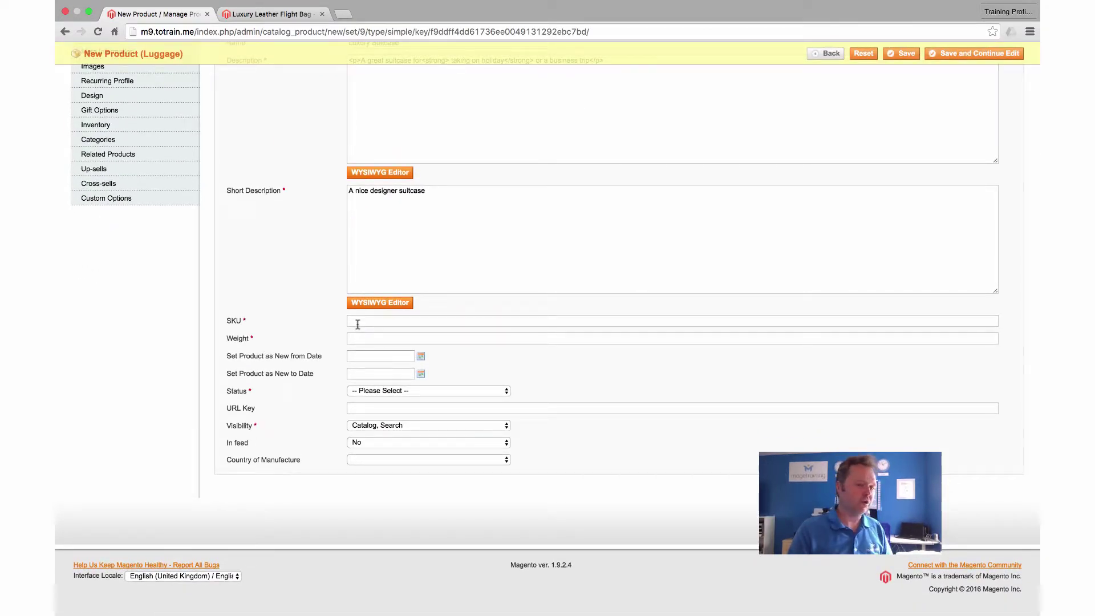
click(358, 325)
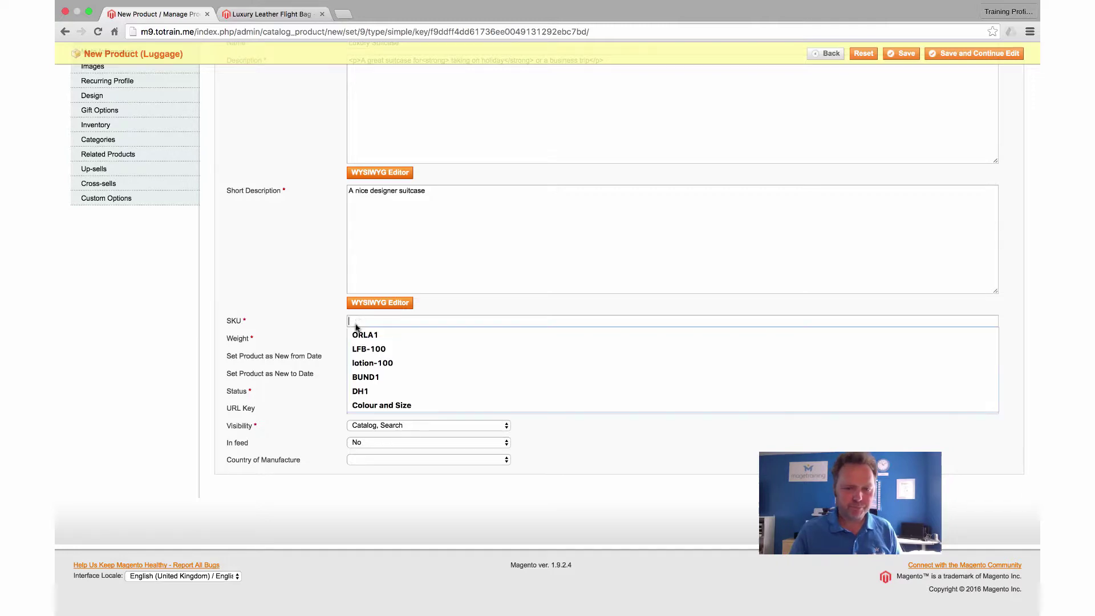
click(237, 320)
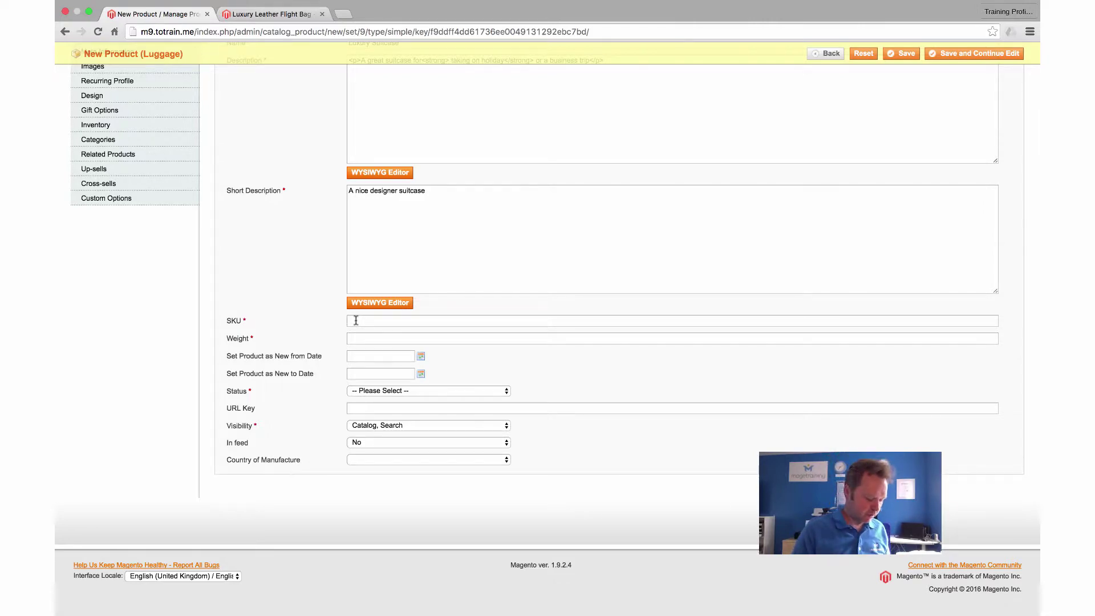
text(Suitcase1)
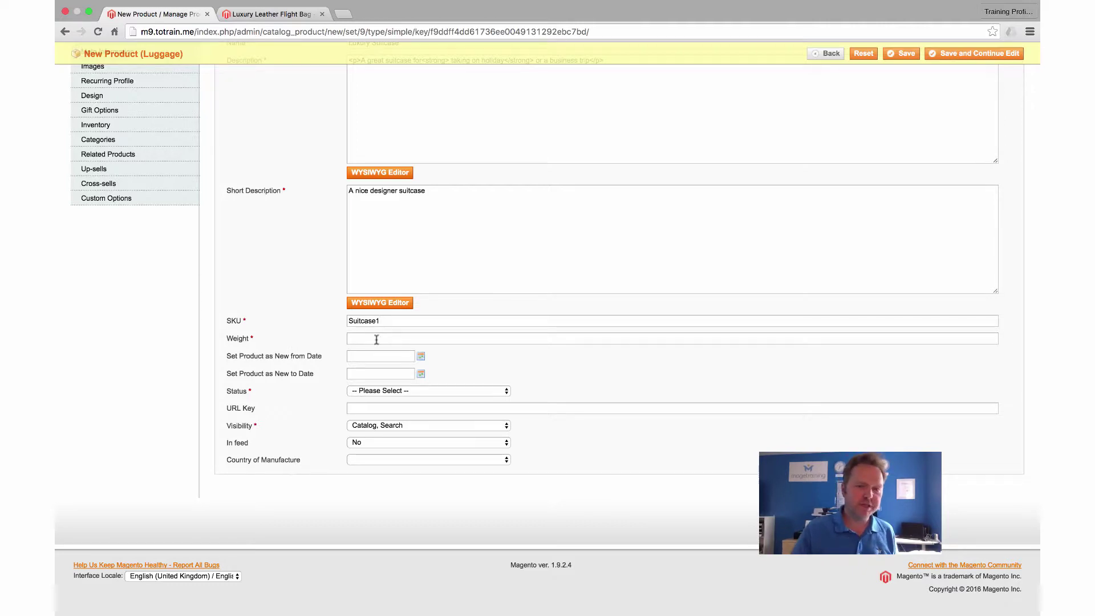
Try to save the incomplete product and continue editing, and check the required fields in the Prices and General sections.
scroll(272, 255, up, 3)
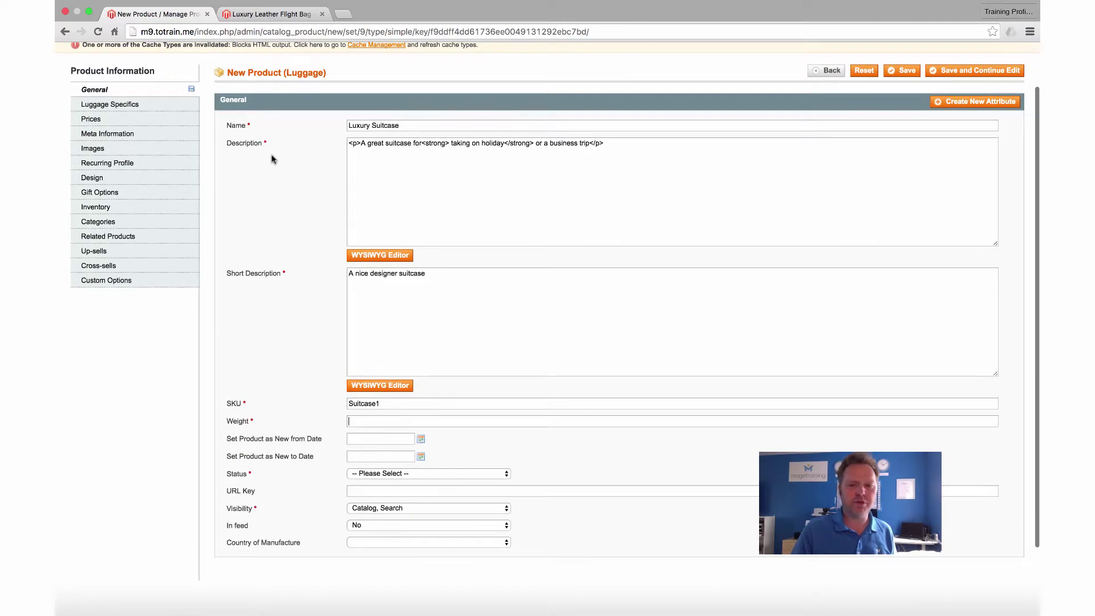
click(995, 69)
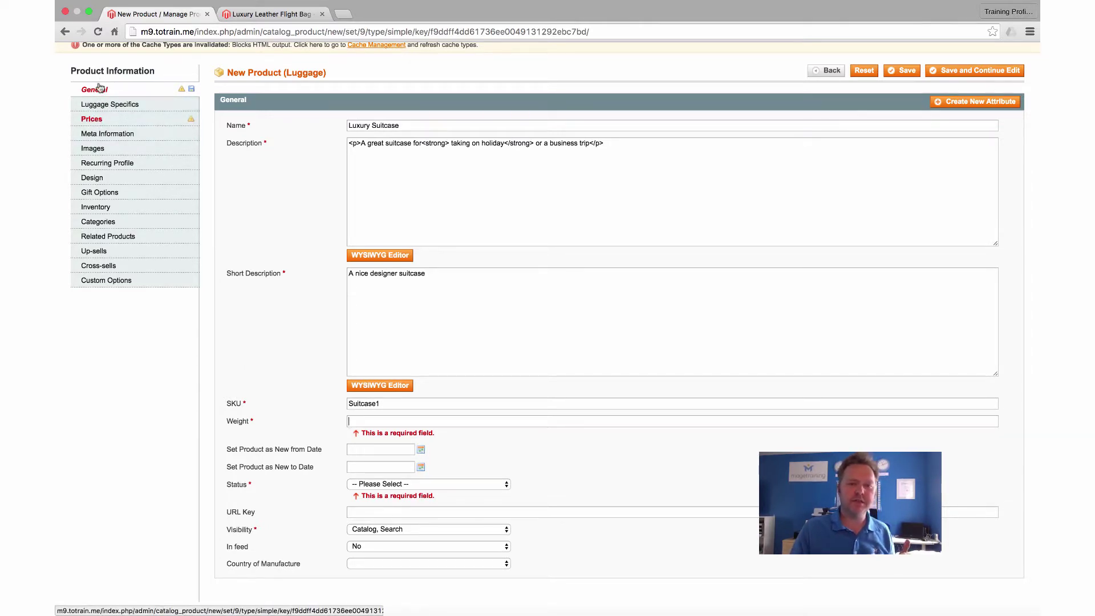
click(91, 121)
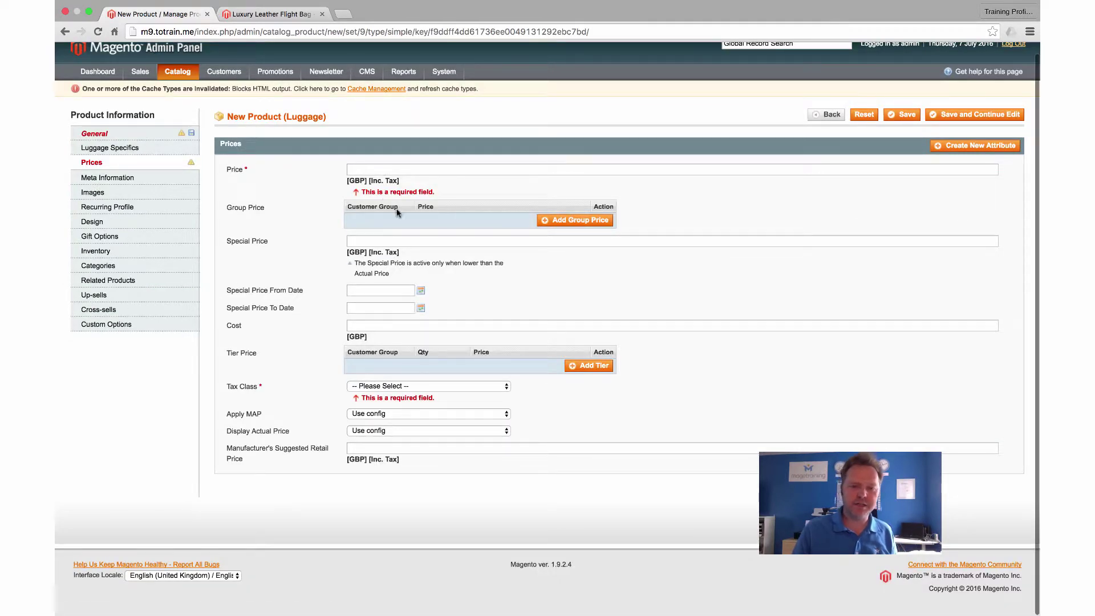
click(114, 135)
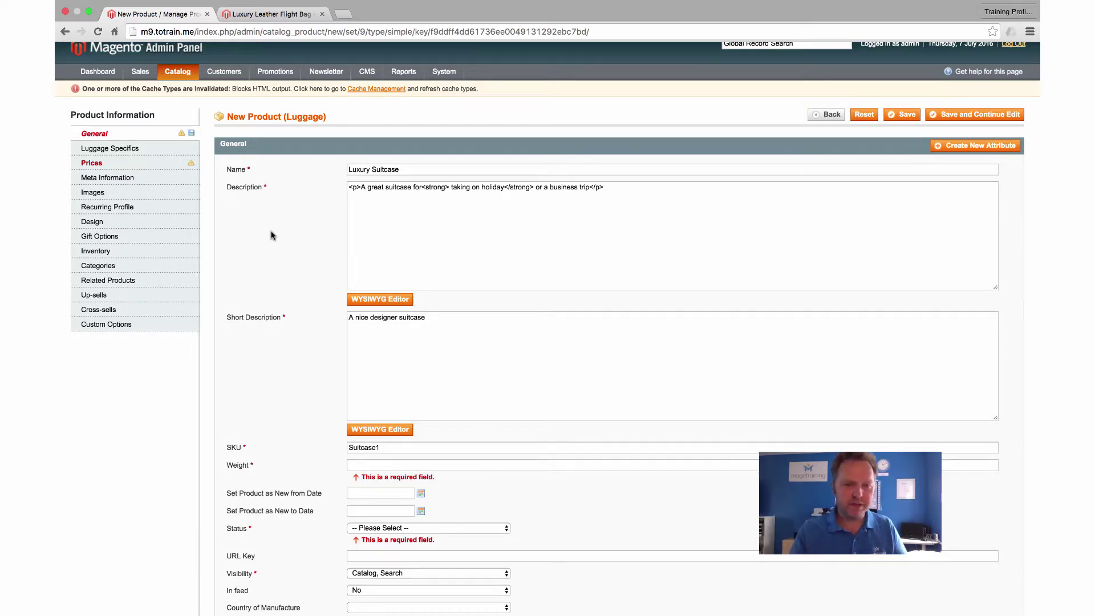
Try out a product weight of 0 and a weight of 1.25.
scroll(317, 286, down, 2)
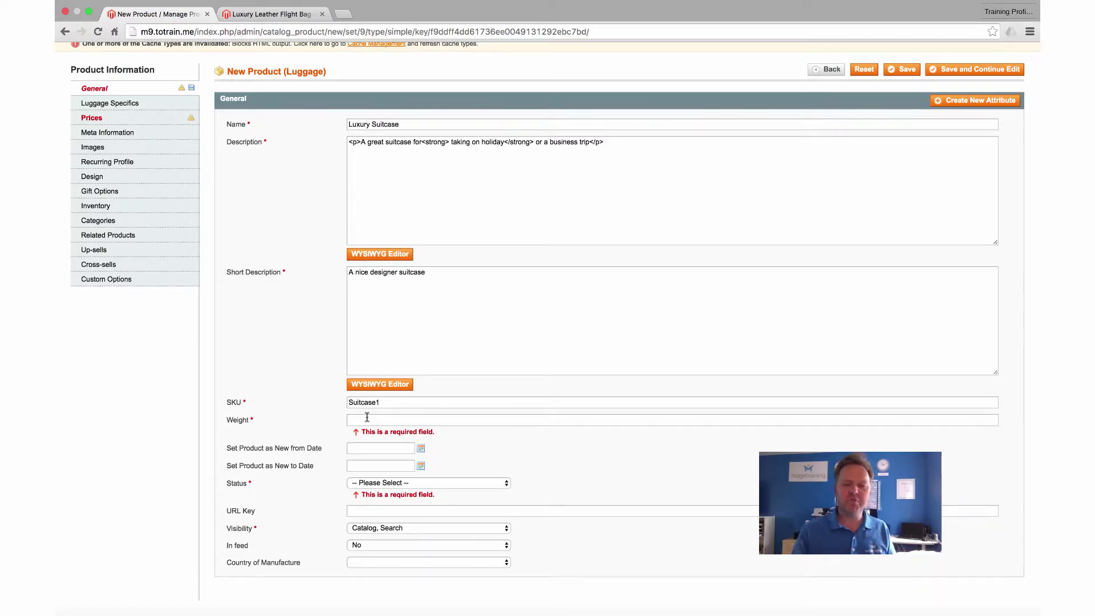
text(0)
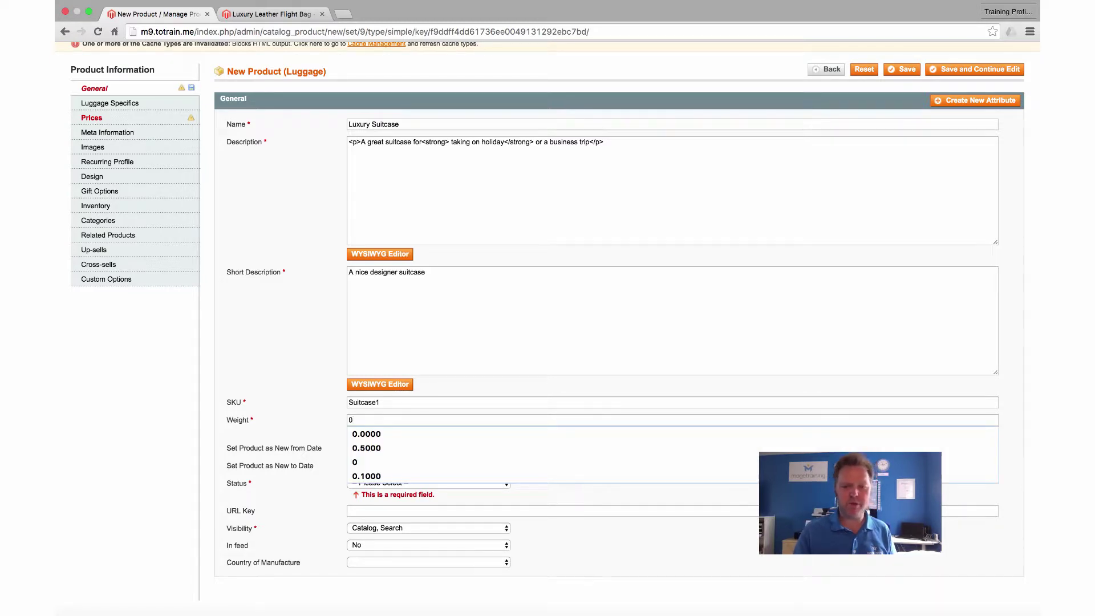
click(292, 419)
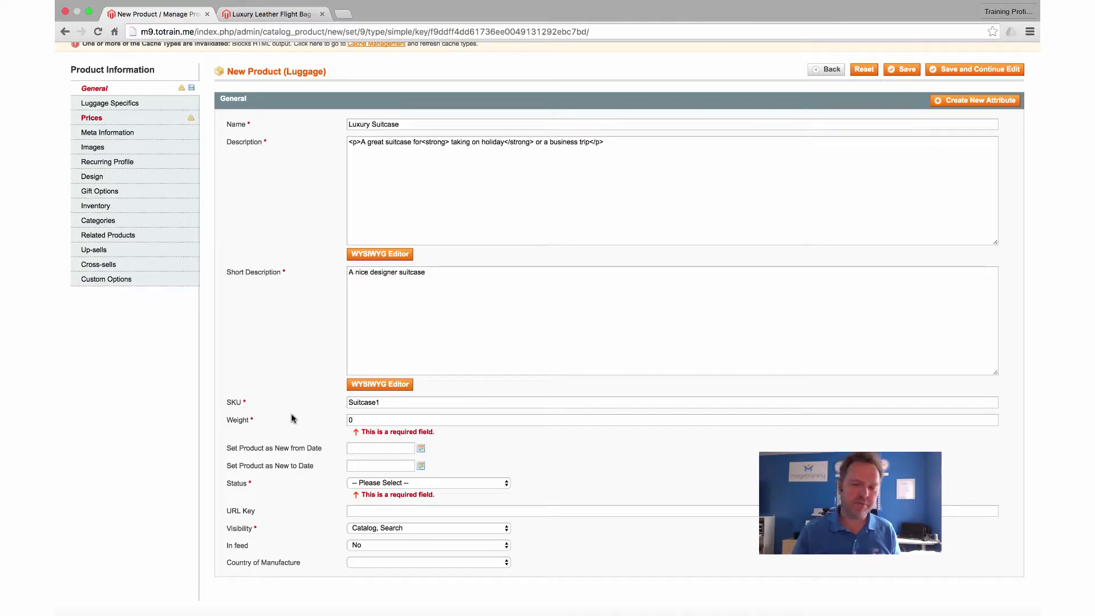
click(363, 420)
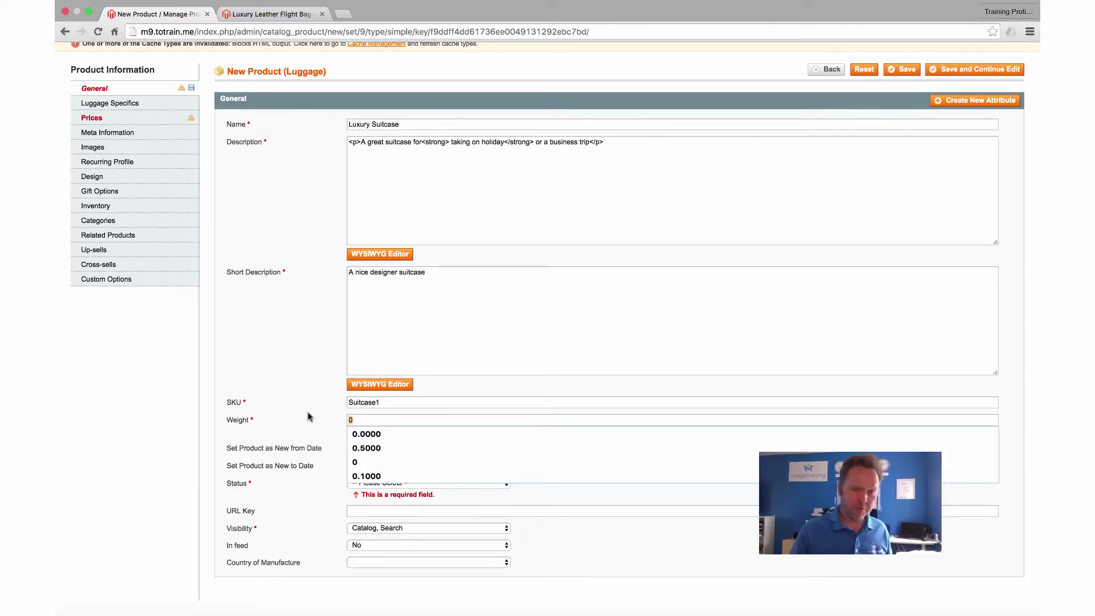
text(1.25)
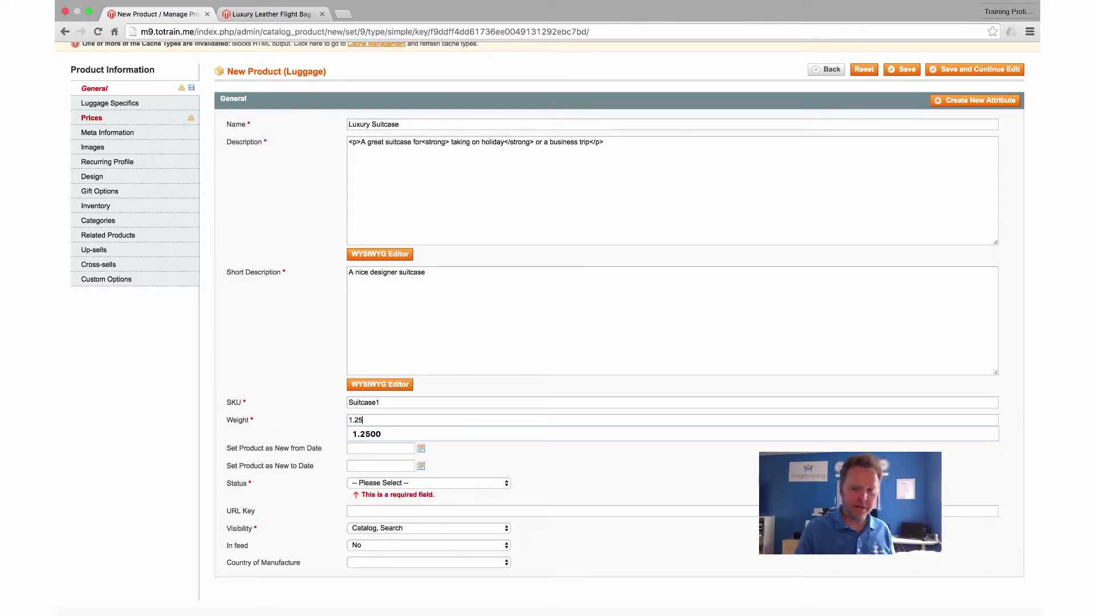
click(288, 404)
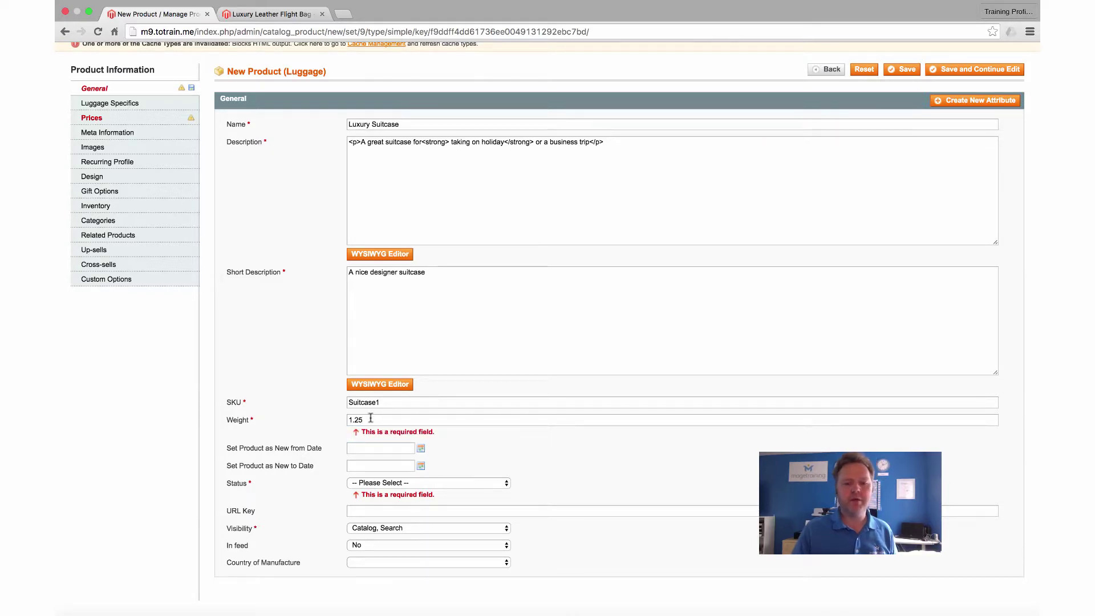
Set the product's weight to 2.5 and view the available Status options without choosing one.
key(Tab)
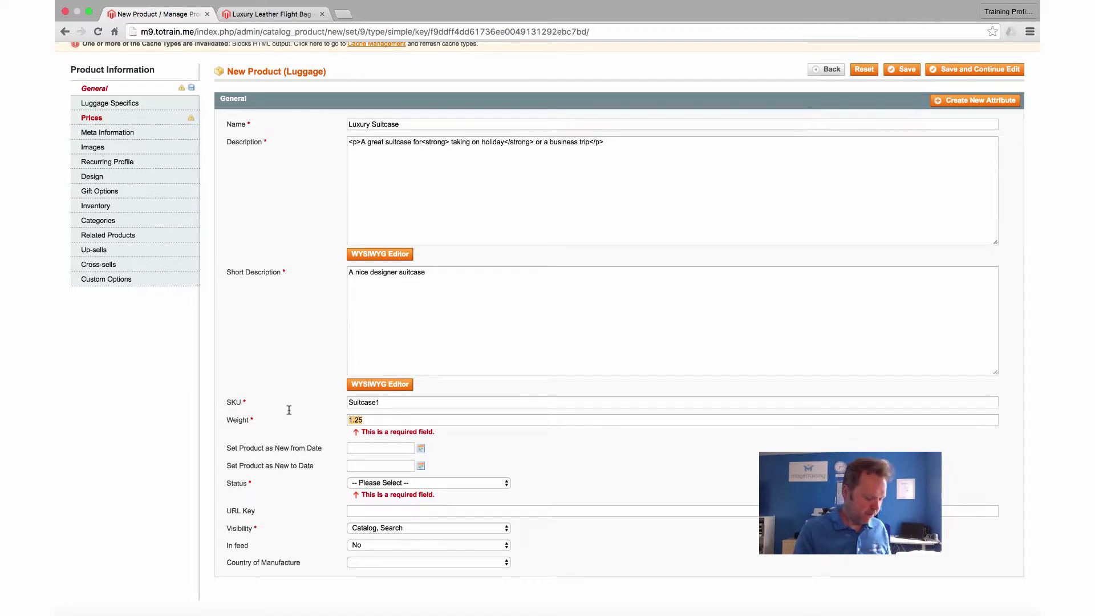
text(2.5)
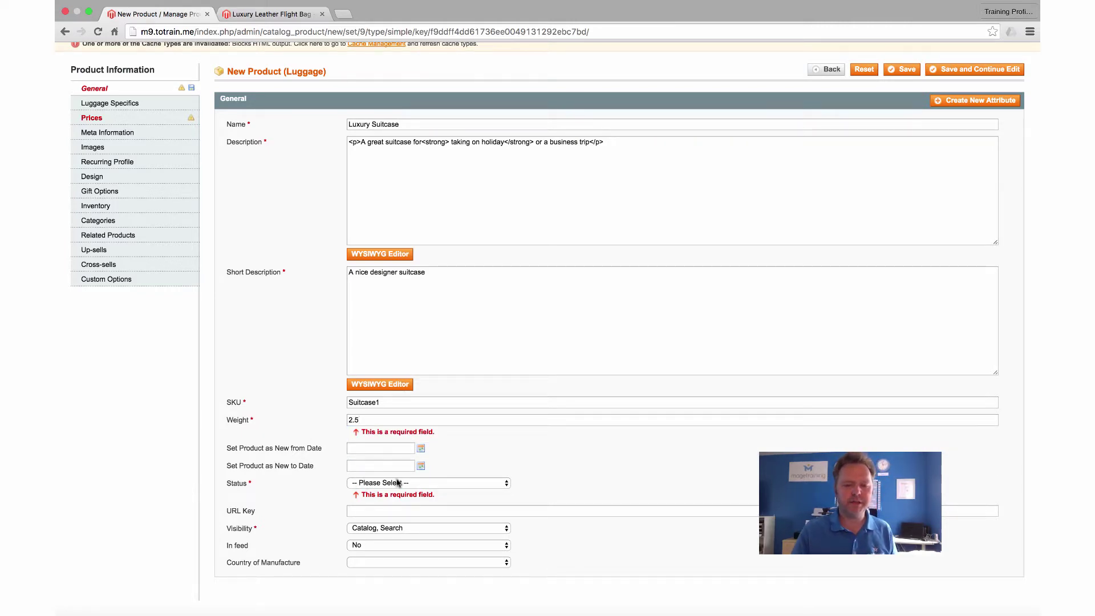
click(452, 483)
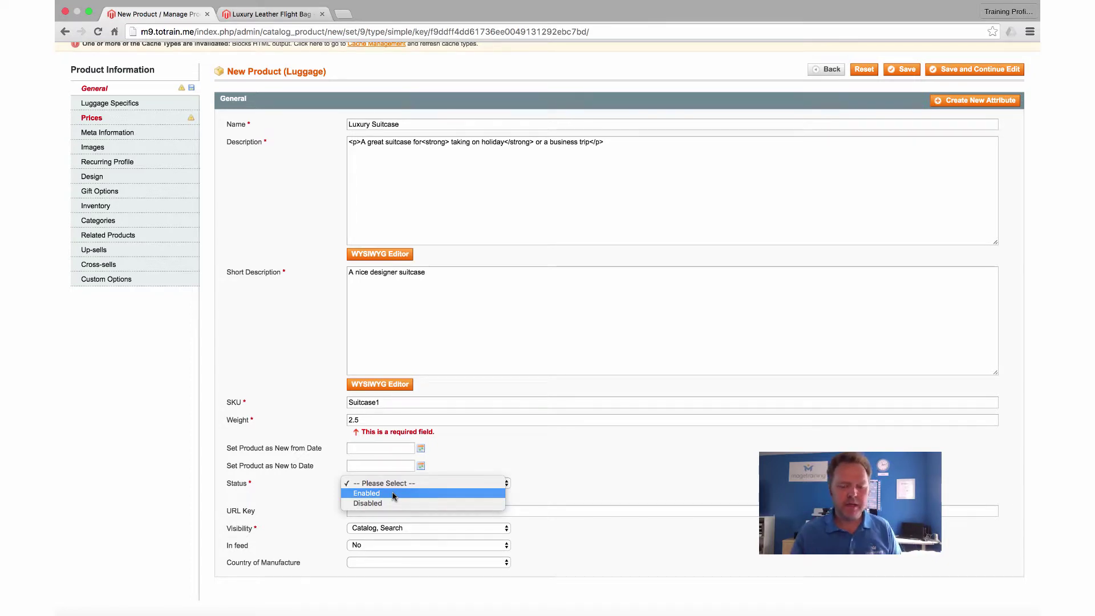
click(289, 489)
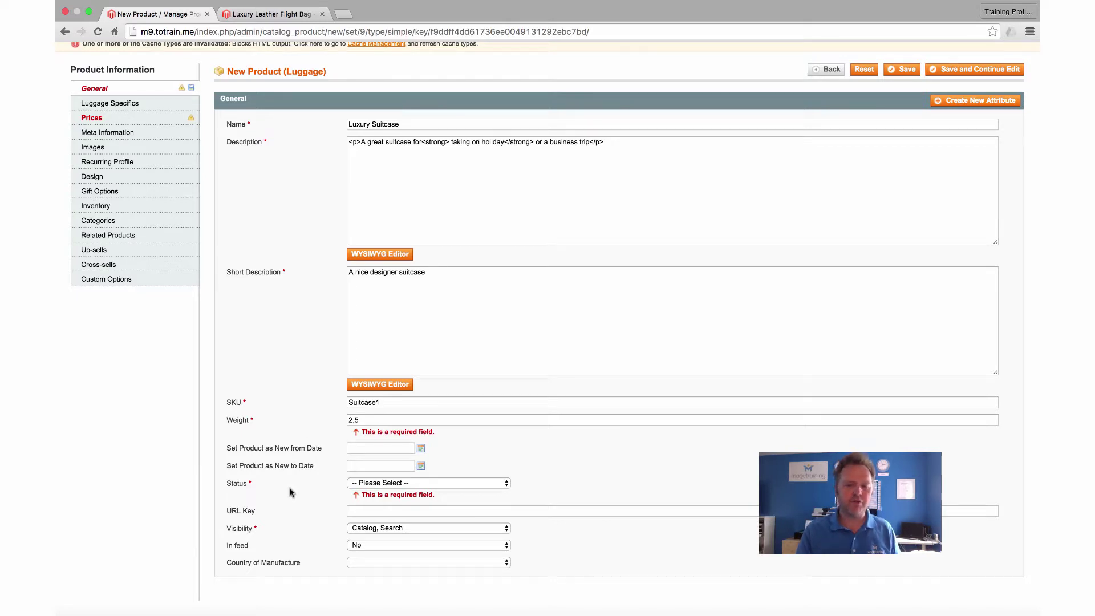
Try out the Disabled status for the product and settle on Enabled as its Status.
click(377, 483)
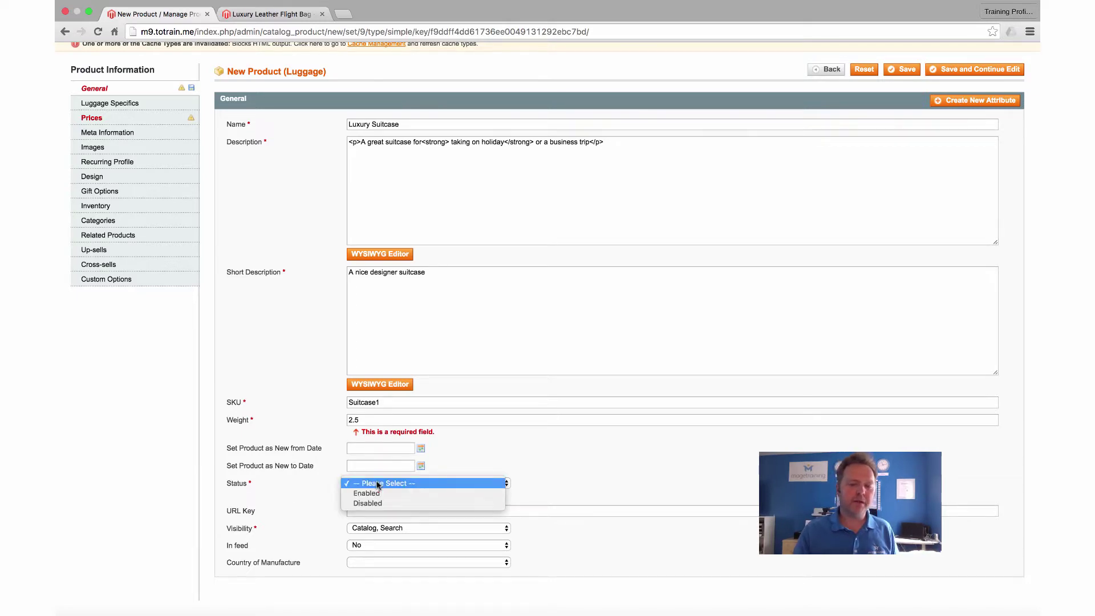
click(371, 503)
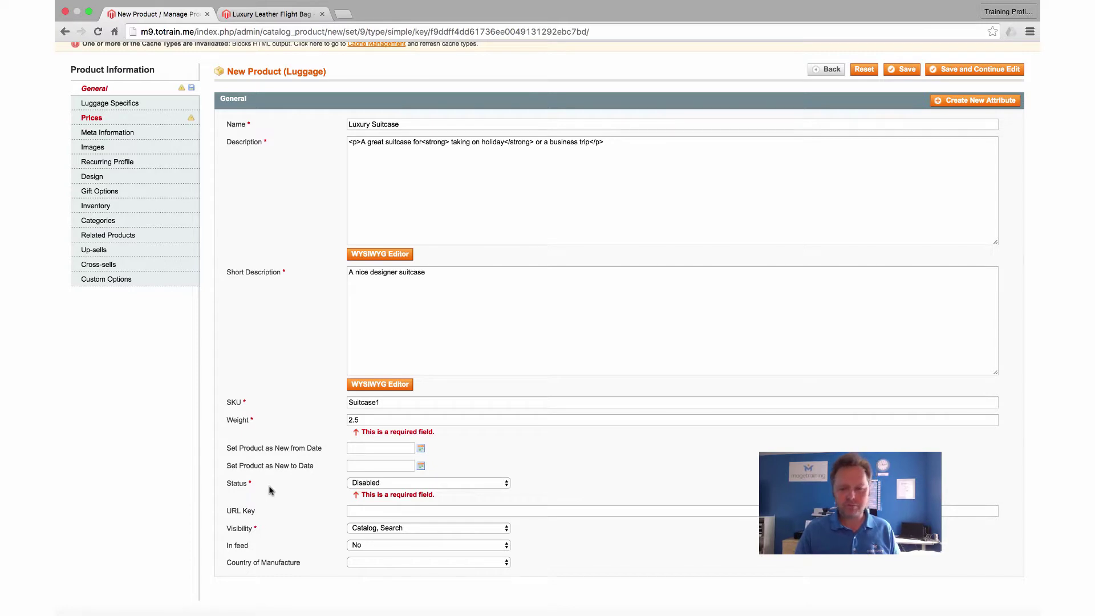
click(376, 485)
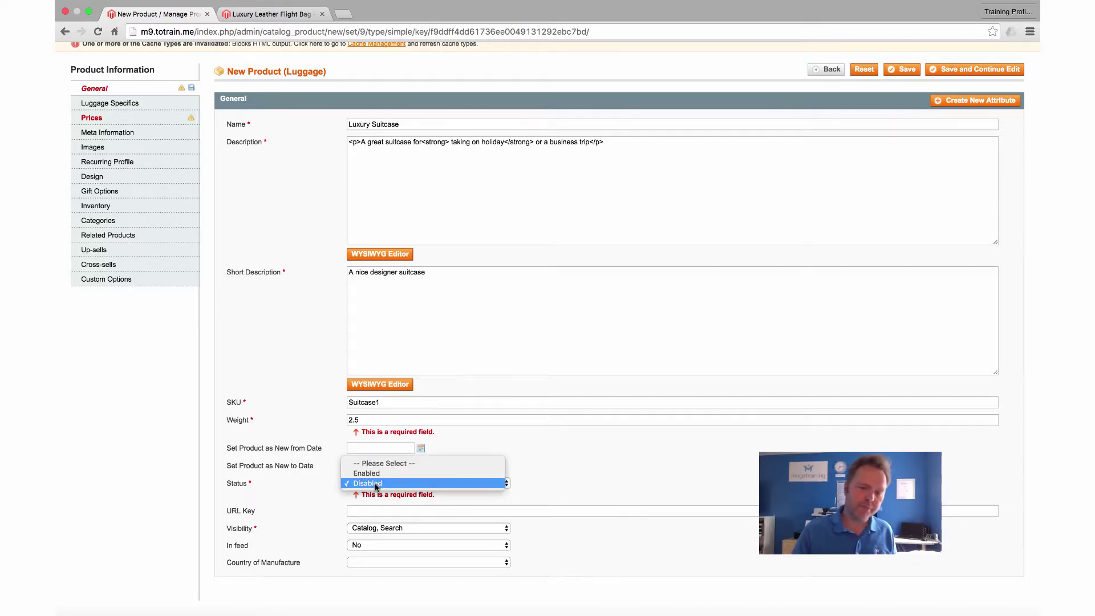
click(374, 479)
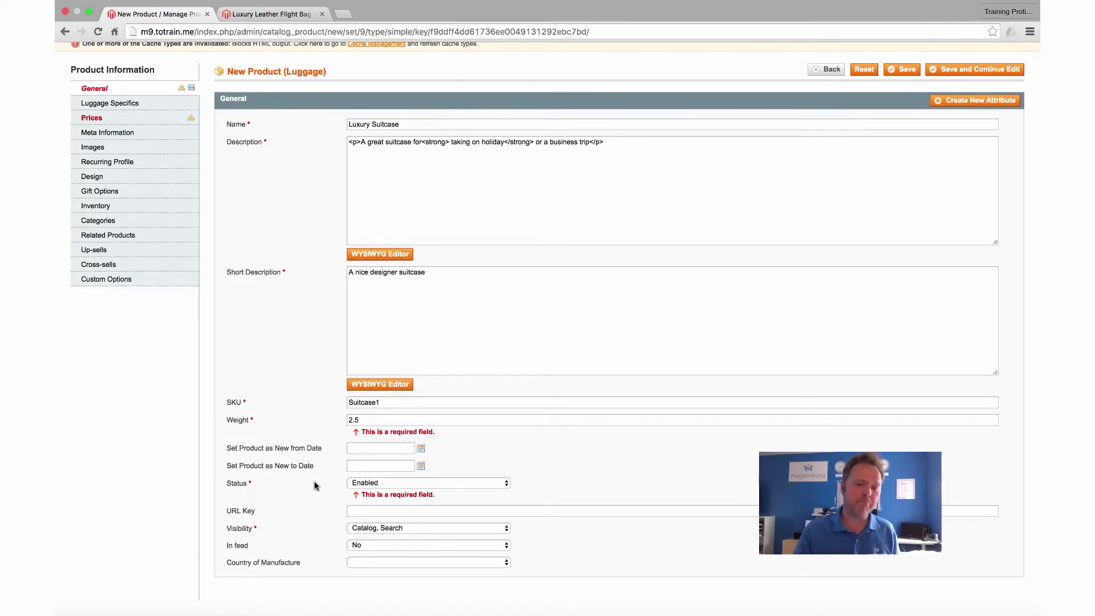
scroll(306, 486, down, 1)
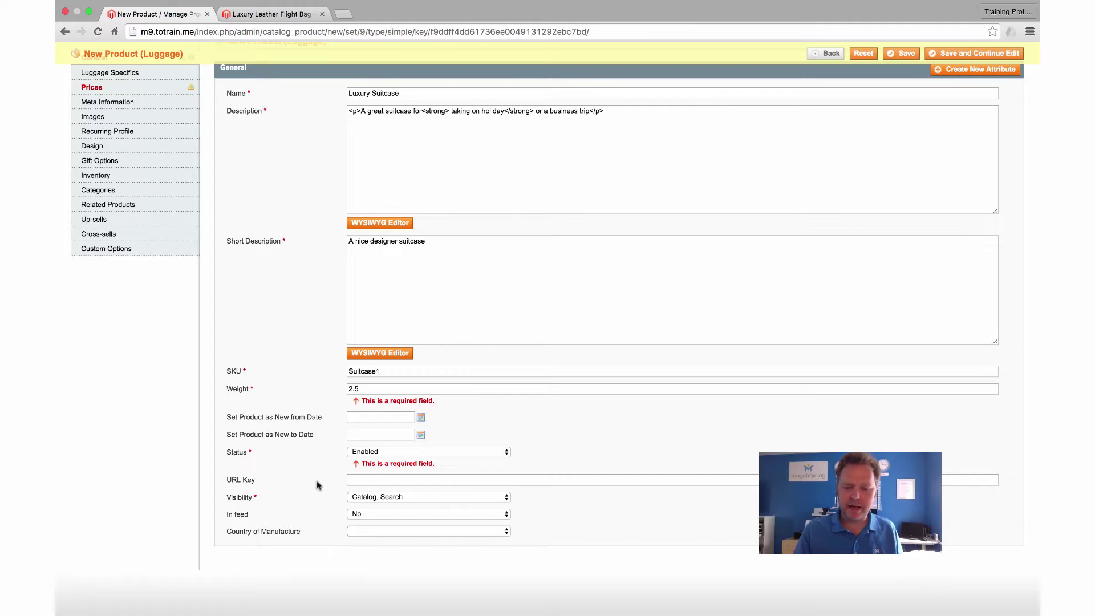
Set the product's Price to 100 in the Prices section.
scroll(293, 494, up, 2)
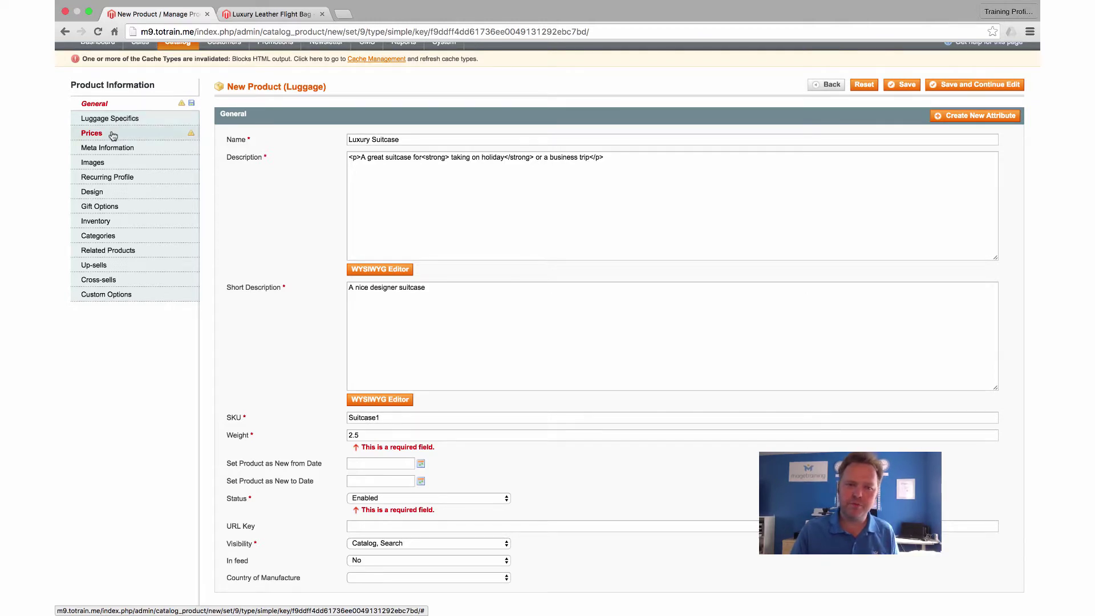
click(113, 136)
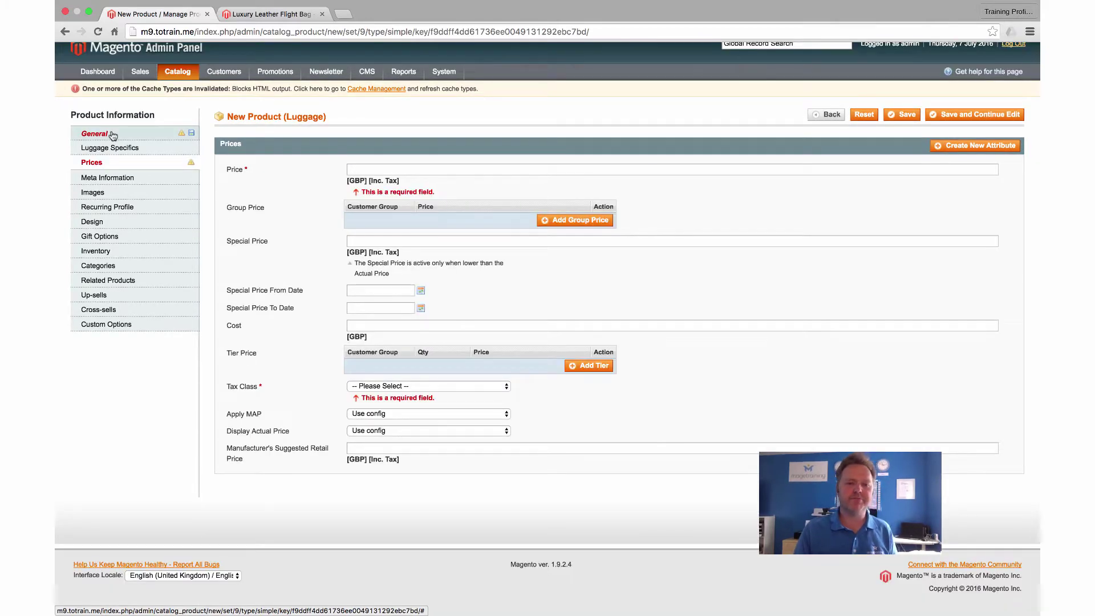
click(365, 166)
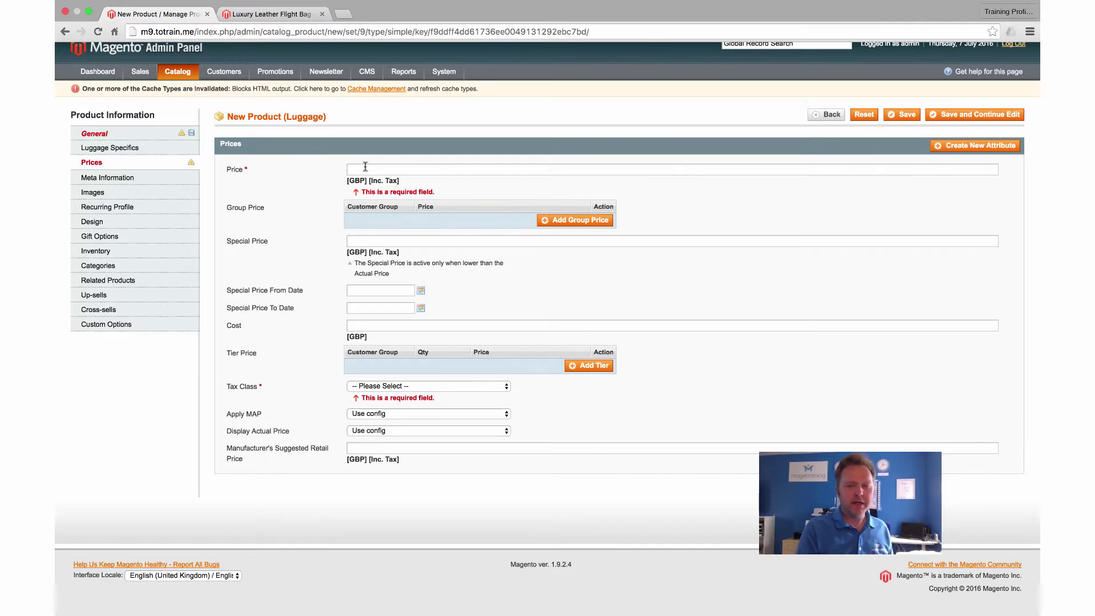
text(100)
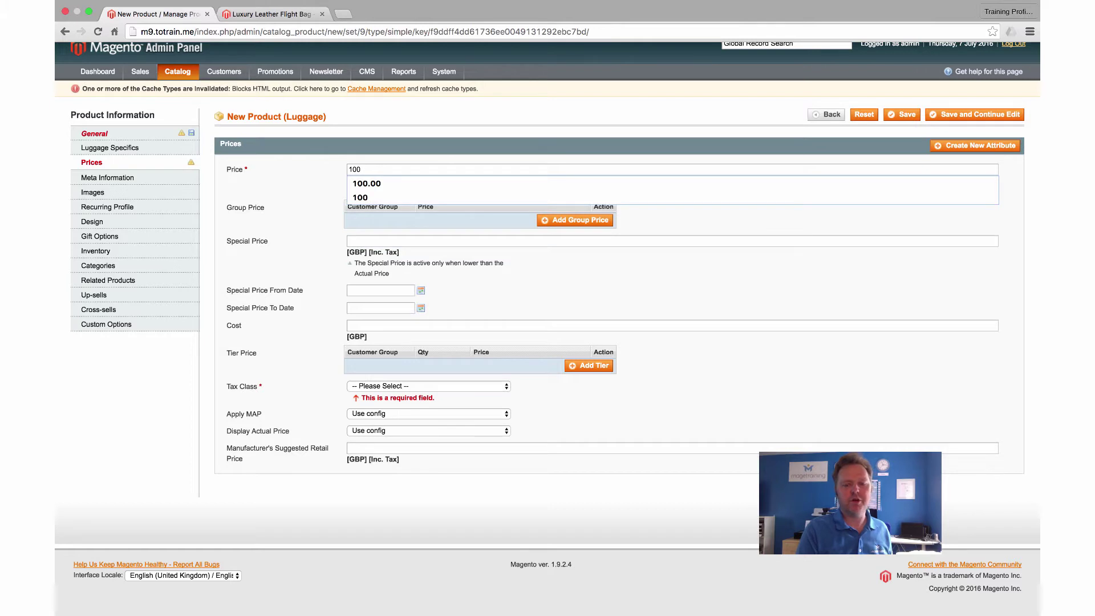
key(Tab)
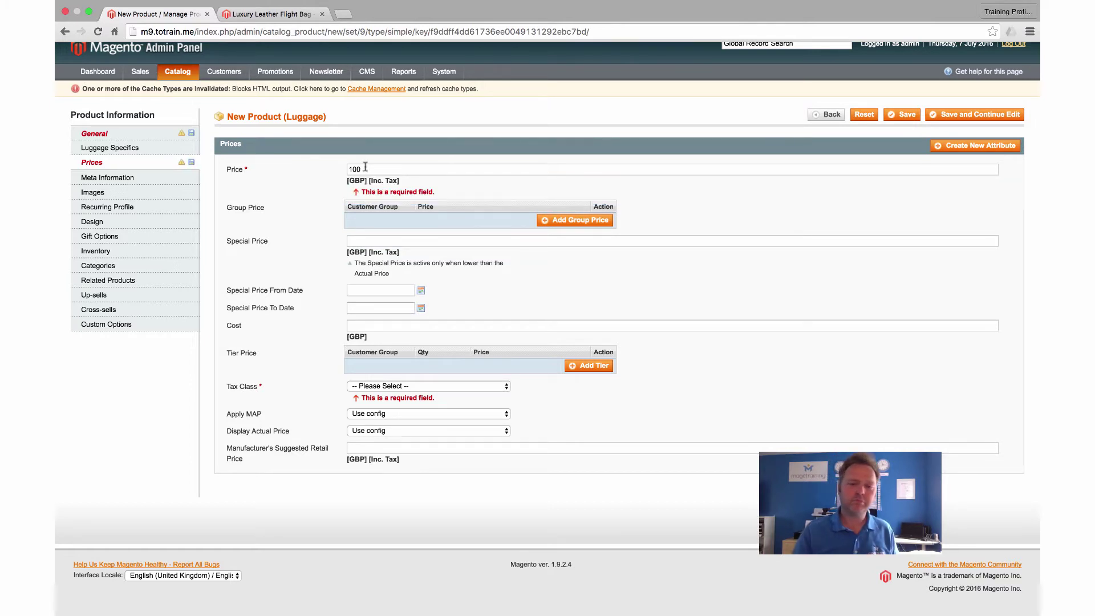
Set the product's Tax Class to Taxable Goods and save the product while continuing to edit it.
scroll(275, 194, up, 1)
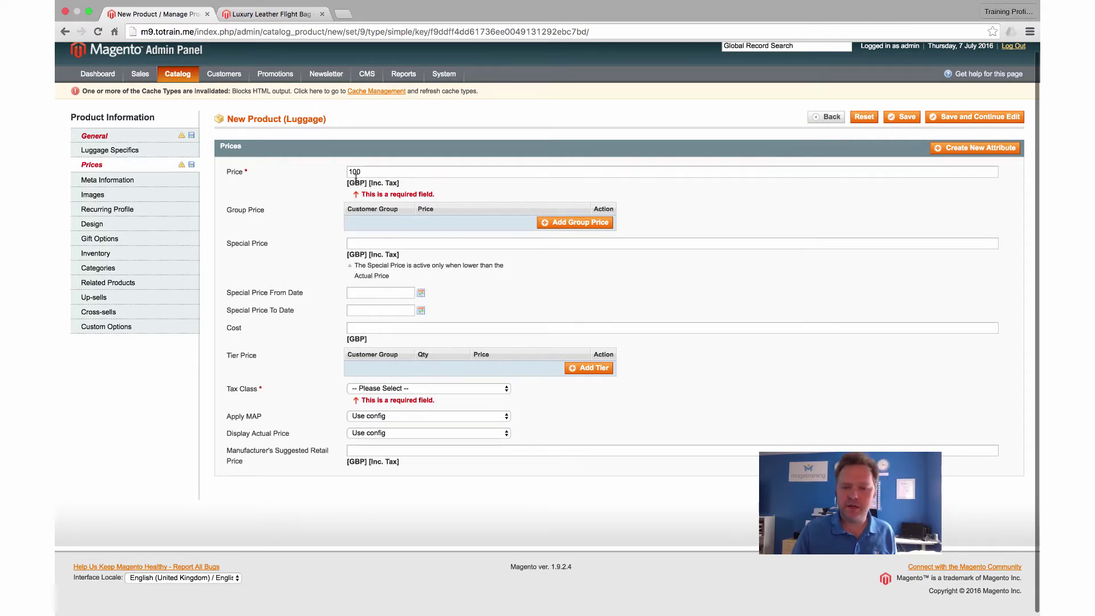
scroll(318, 355, up, 1)
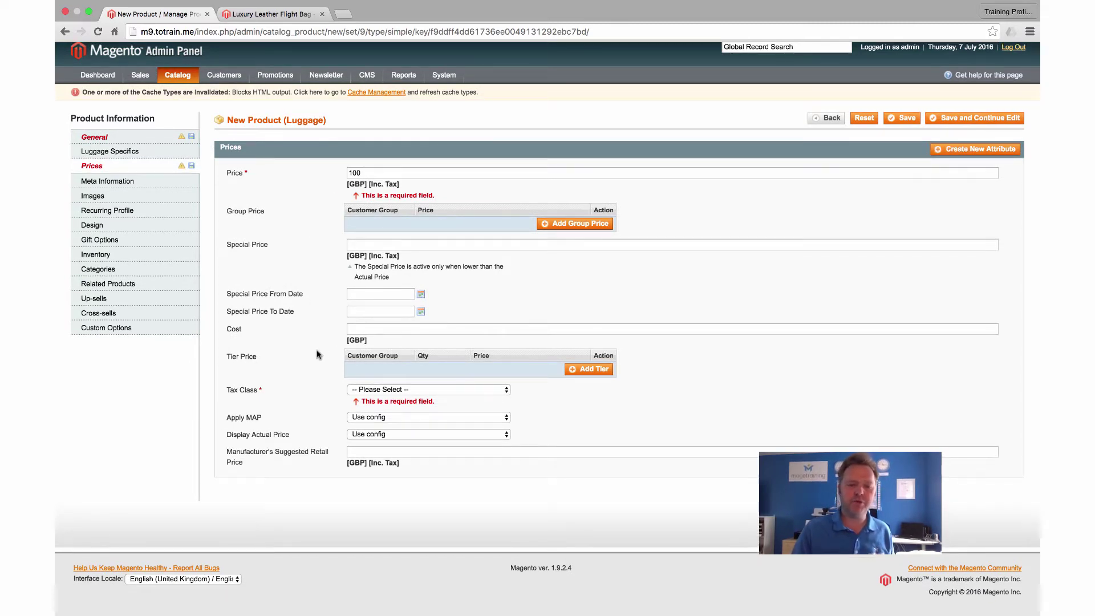
scroll(317, 360, down, 1)
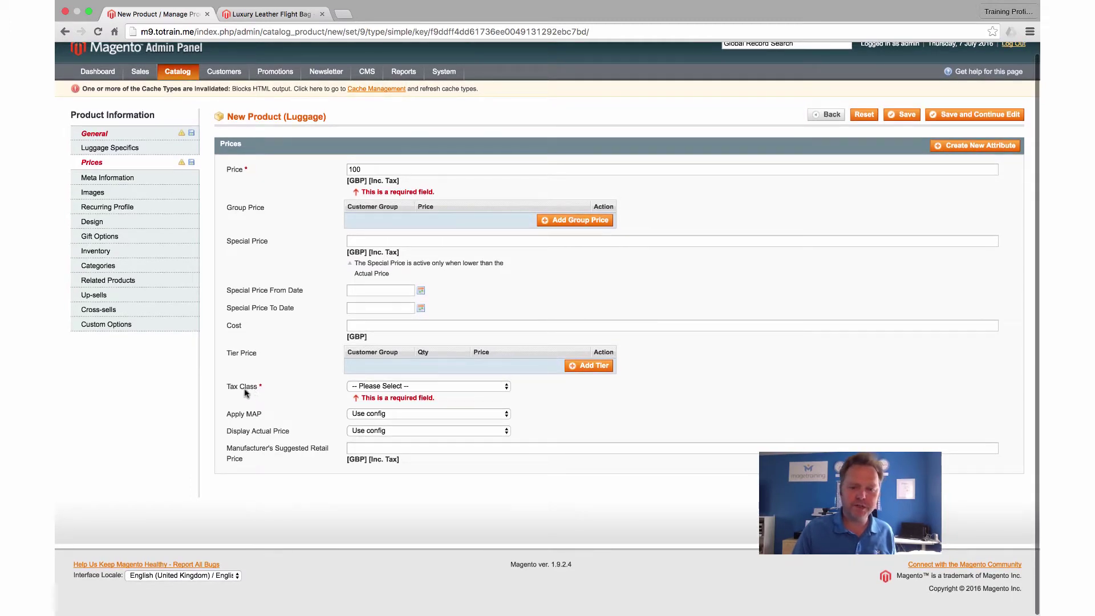
click(501, 388)
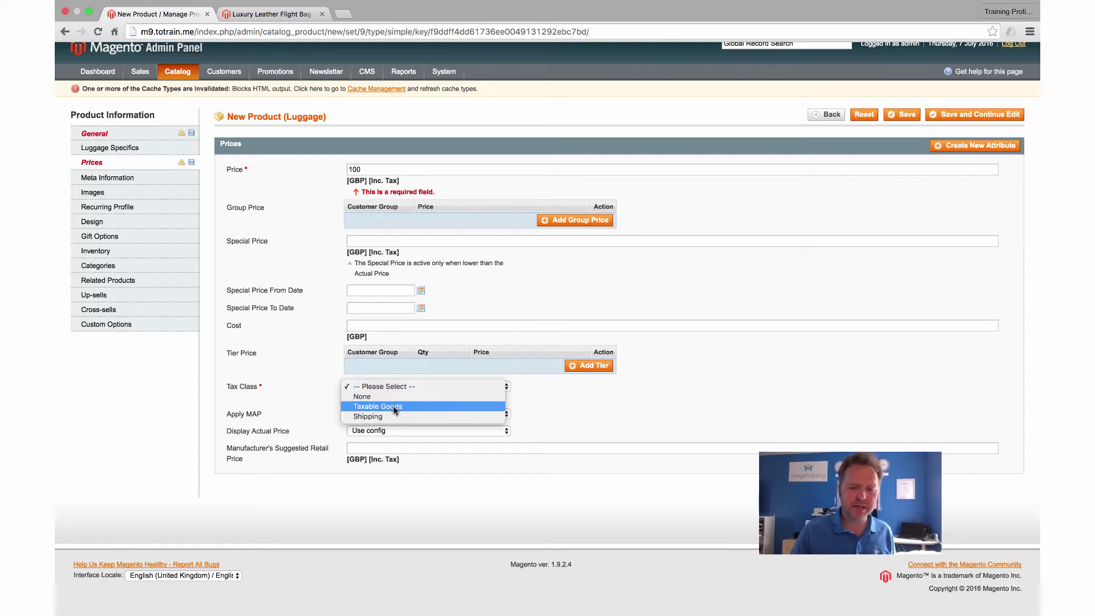
click(394, 407)
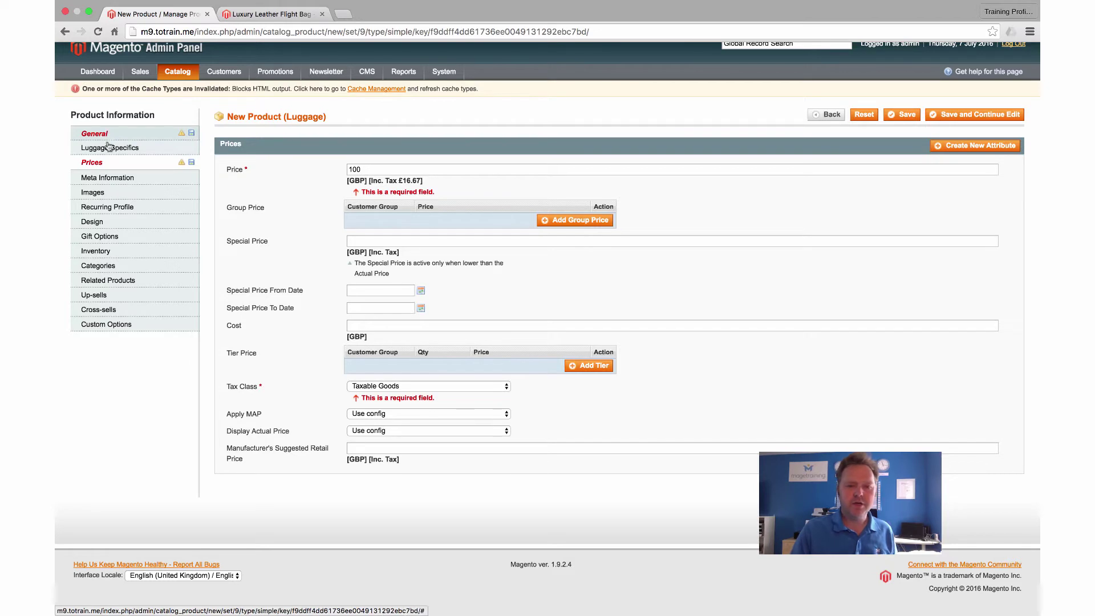
click(964, 118)
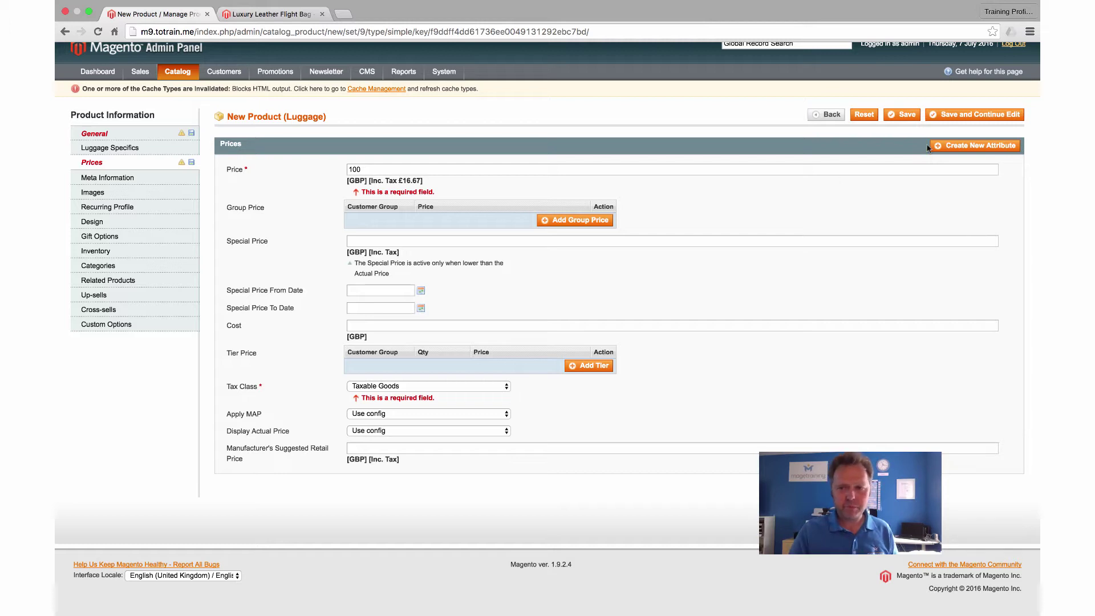
click(957, 115)
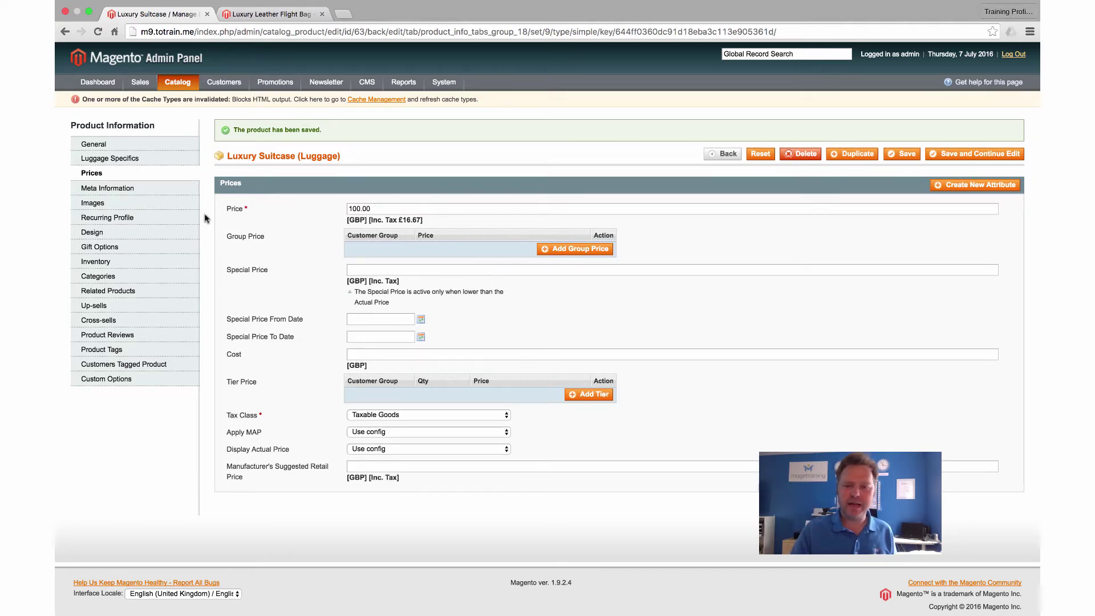
Open the Inventory settings of the Luxury Suitcase product.
scroll(114, 207, down, 1)
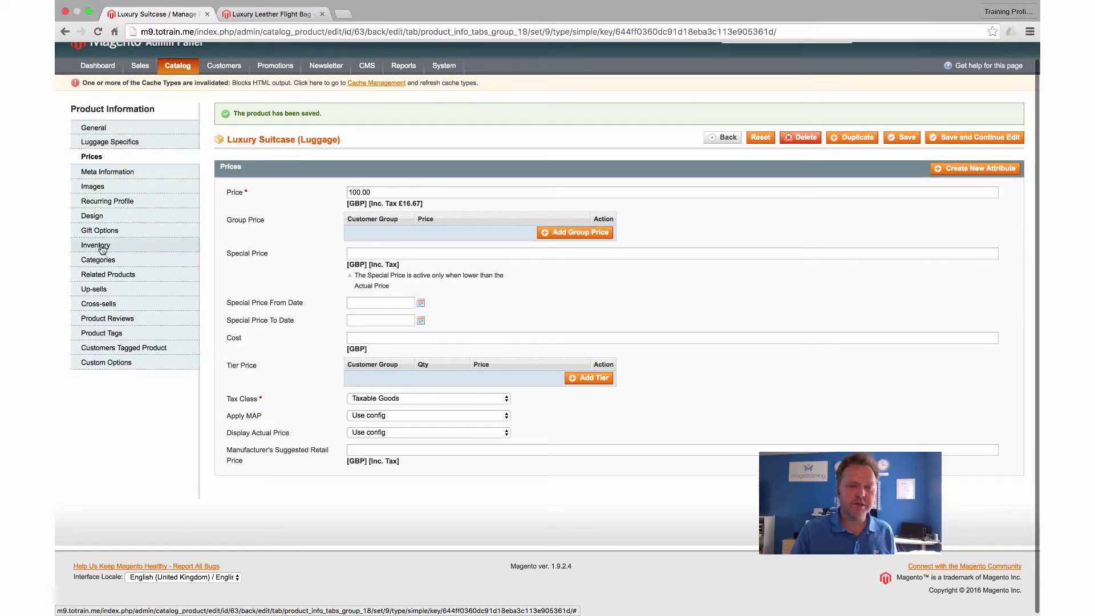
click(121, 249)
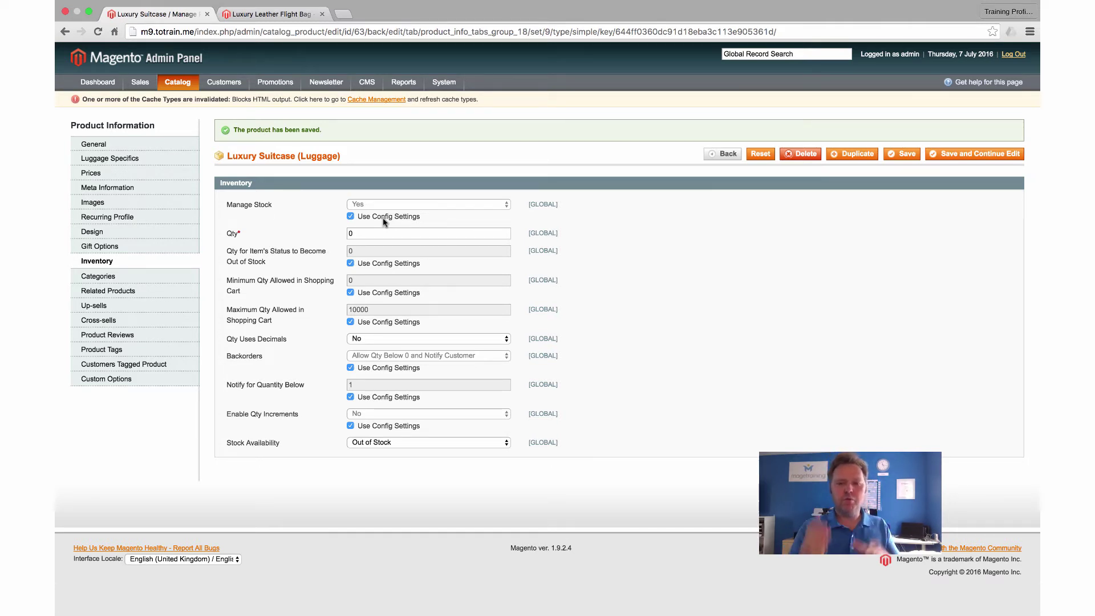
mouse_move(443, 84)
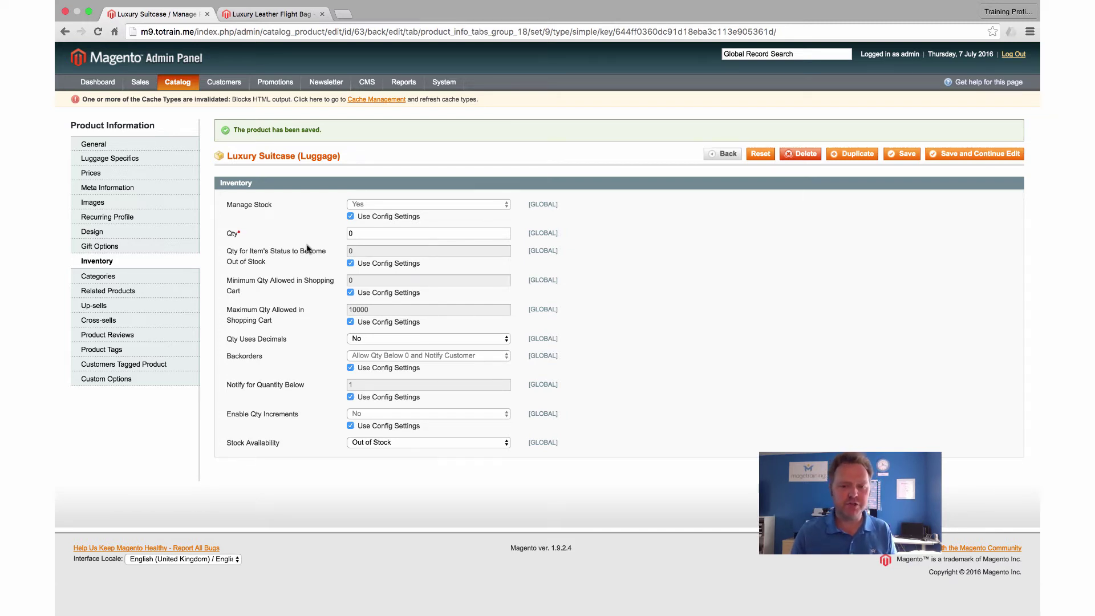
Try setting Manage Stock to No without the config settings, and restore the use of config settings for it.
click(350, 217)
click(398, 206)
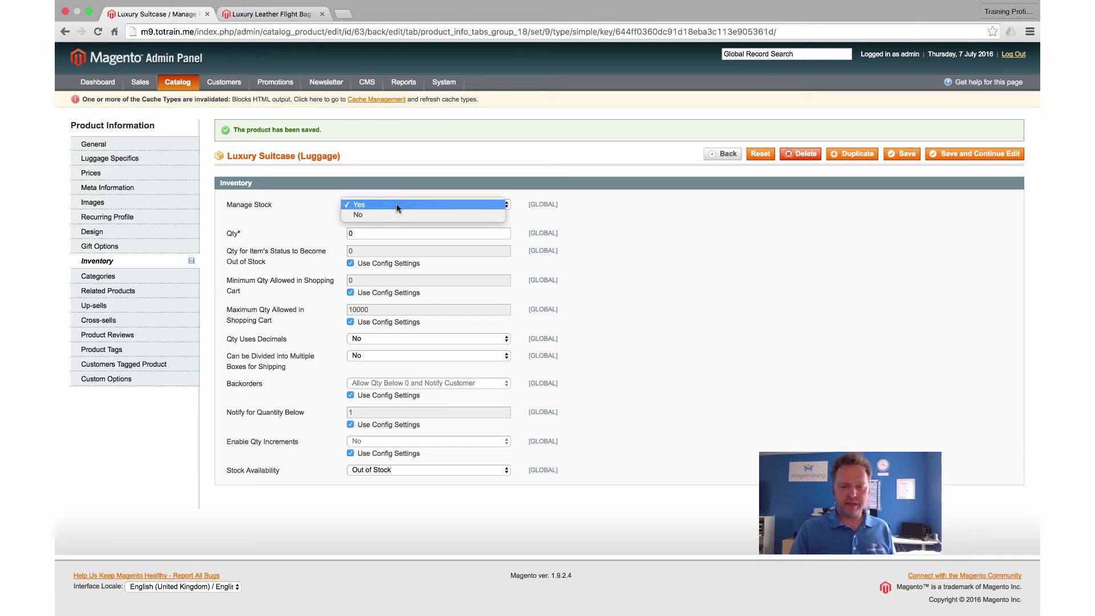
click(378, 217)
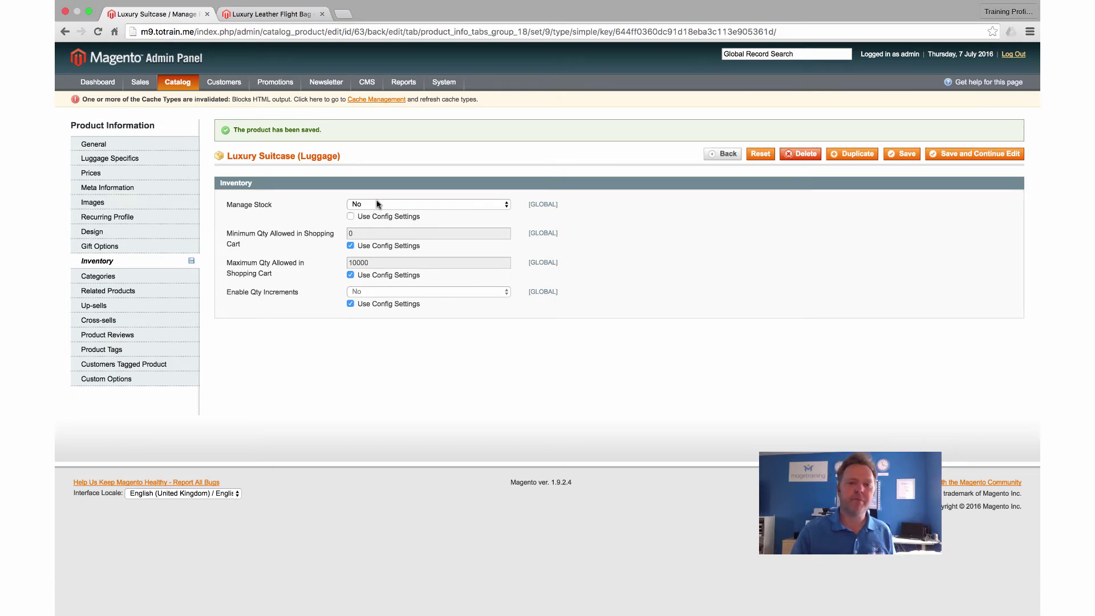
click(378, 205)
click(351, 216)
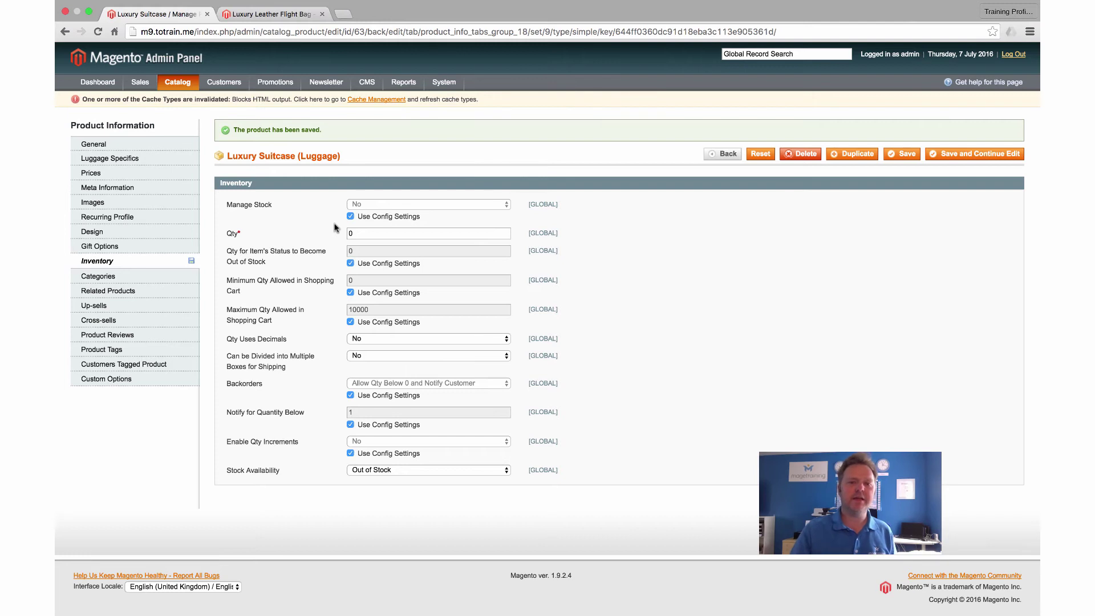
Set the product's stock Qty to 20 and its Stock Availability to In Stock.
click(367, 233)
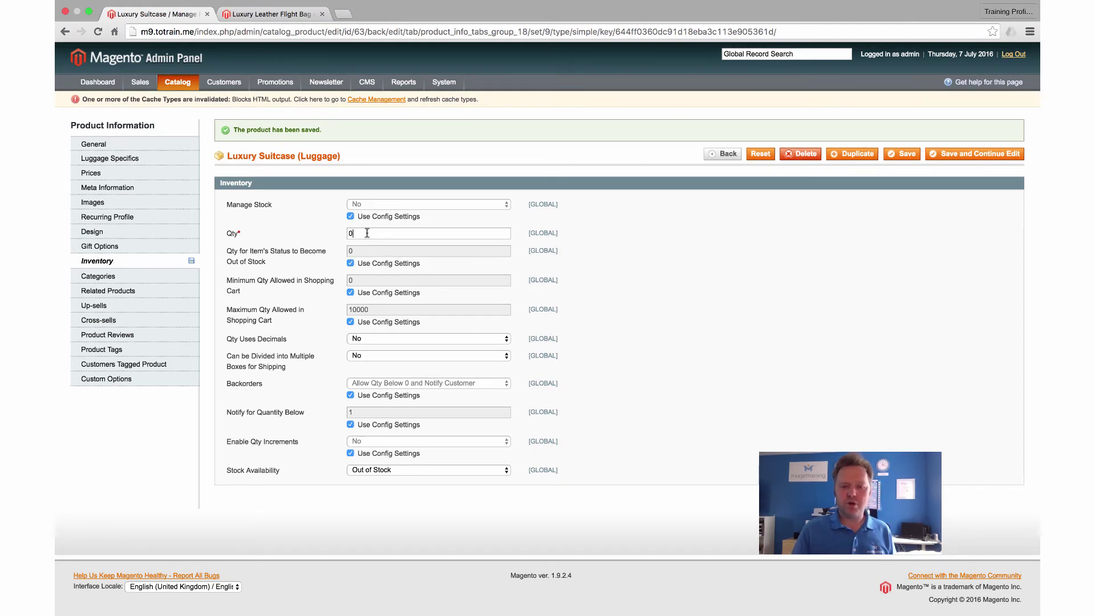
drag(367, 233, 299, 227)
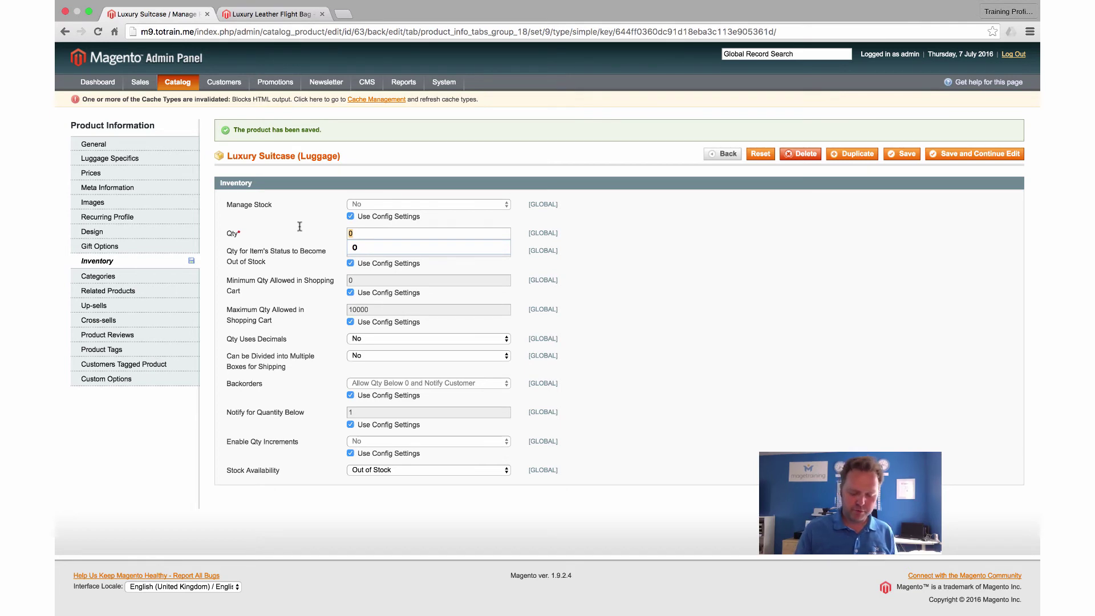
text(20)
click(292, 229)
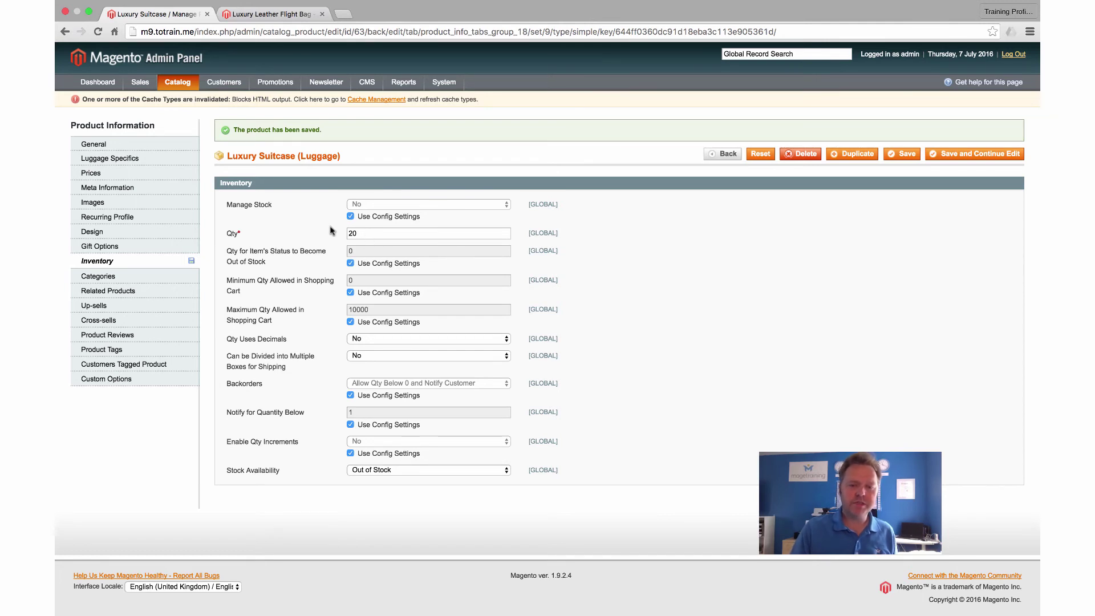
click(392, 472)
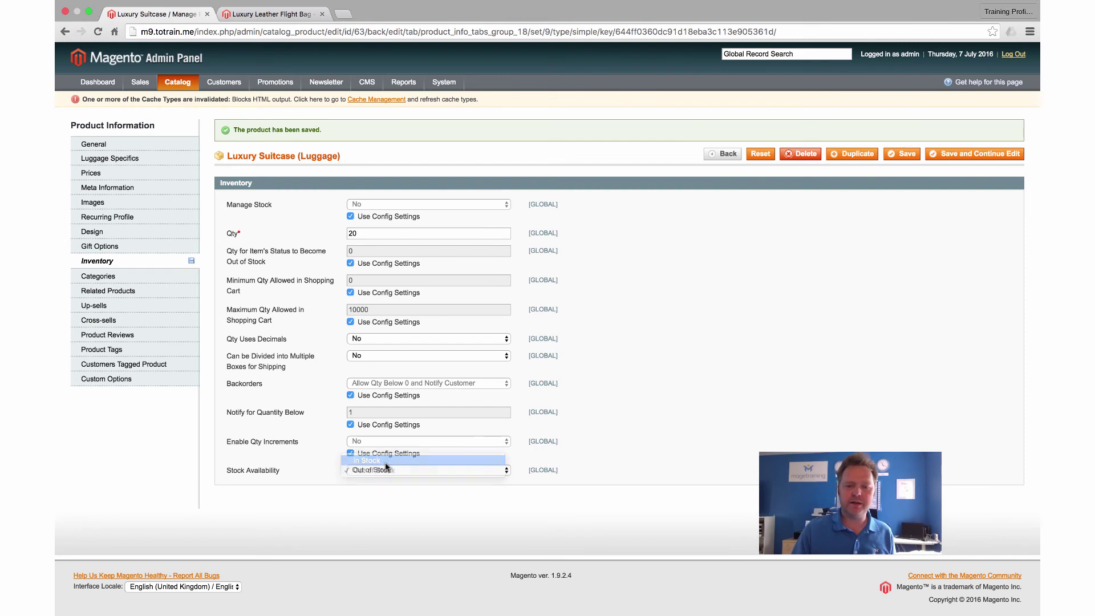
click(387, 461)
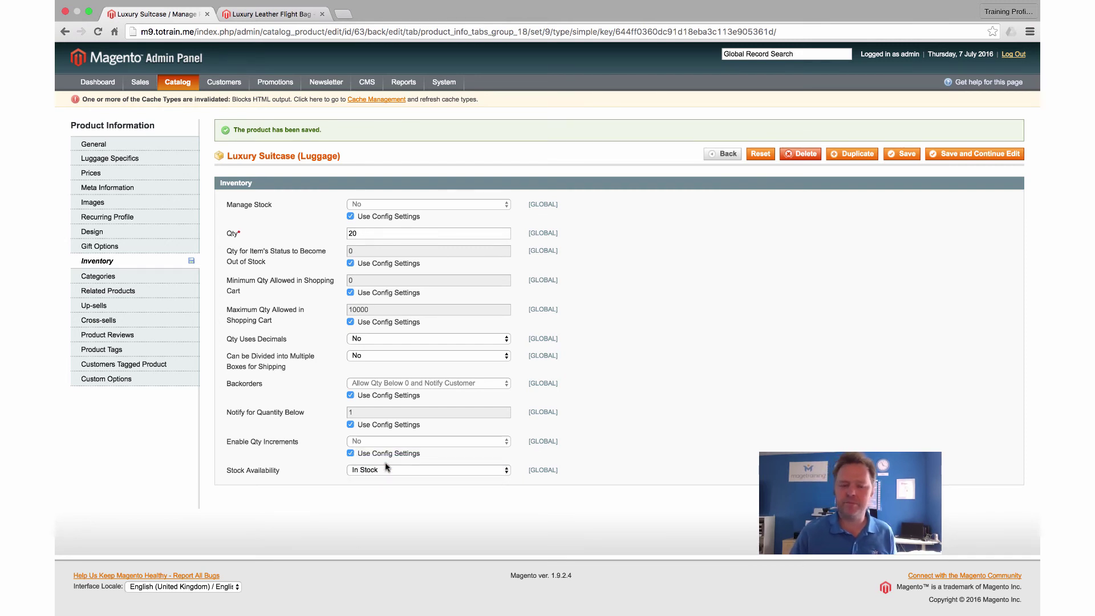
Assign the product to the Luggage category and save it while continuing to edit.
scroll(257, 371, down, 1)
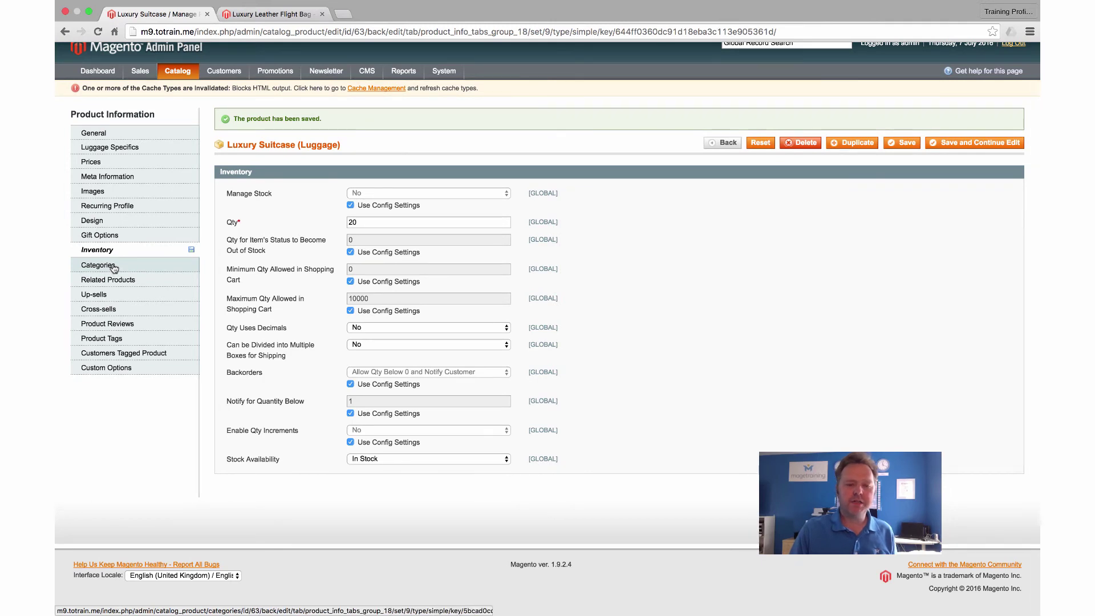
click(113, 266)
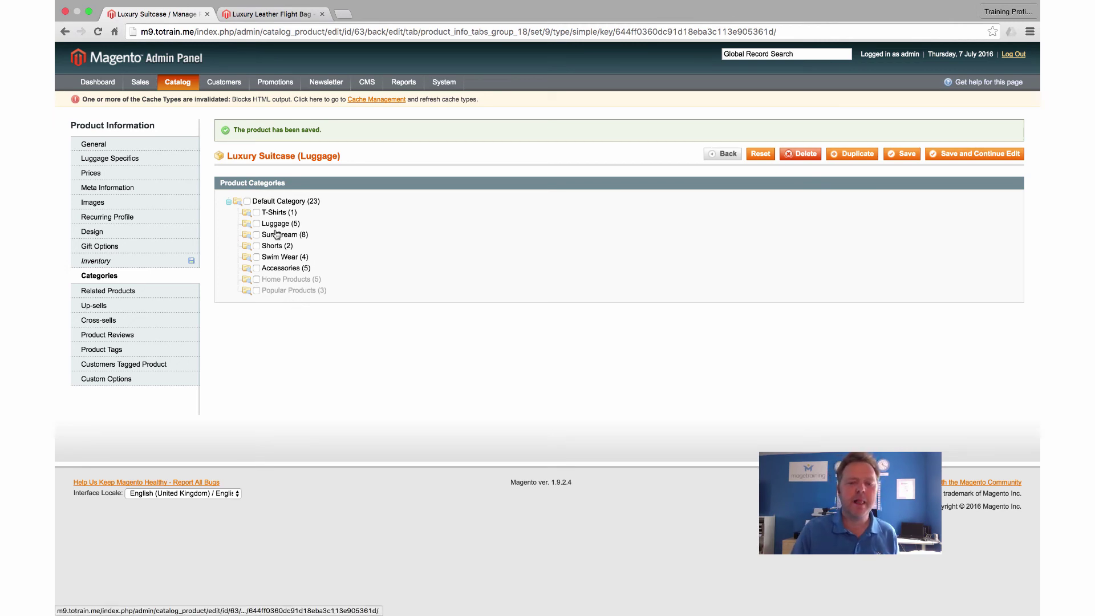
scroll(276, 234, down, 1)
scroll(300, 221, up, 1)
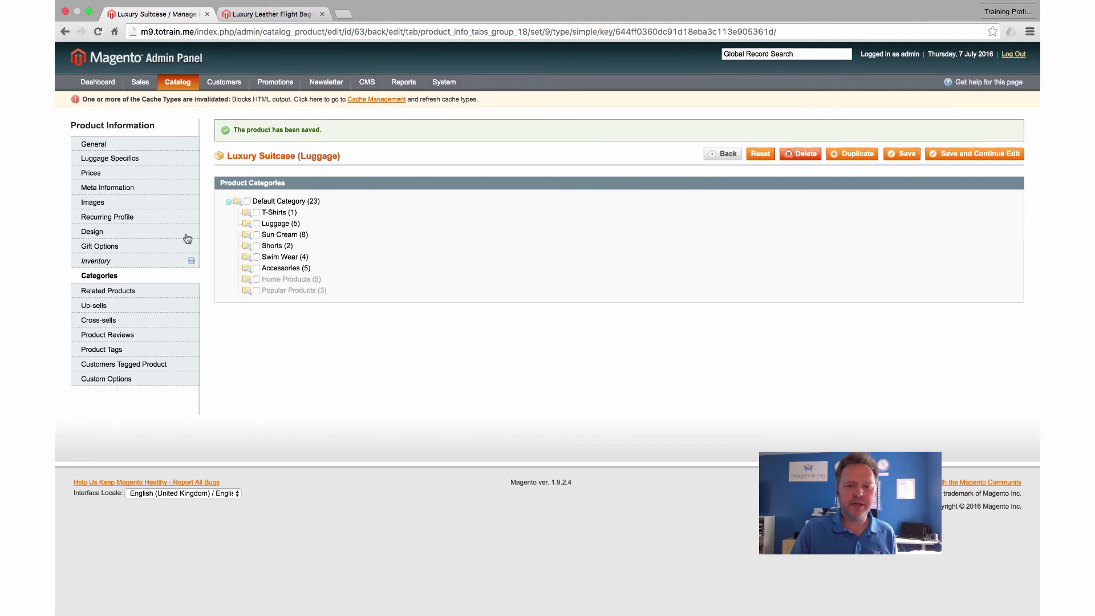
click(257, 223)
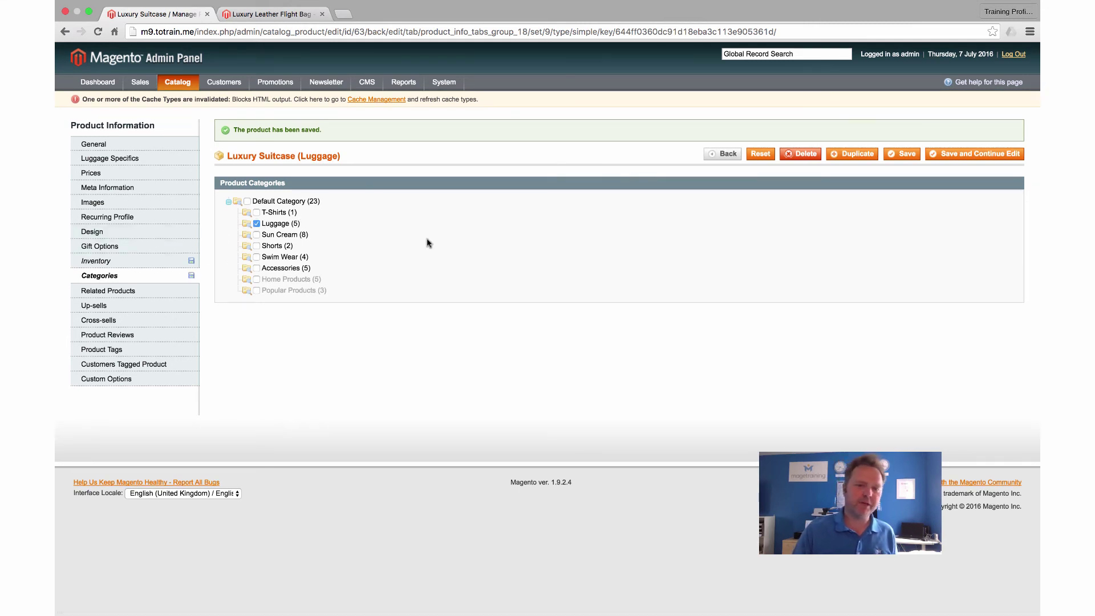
click(958, 154)
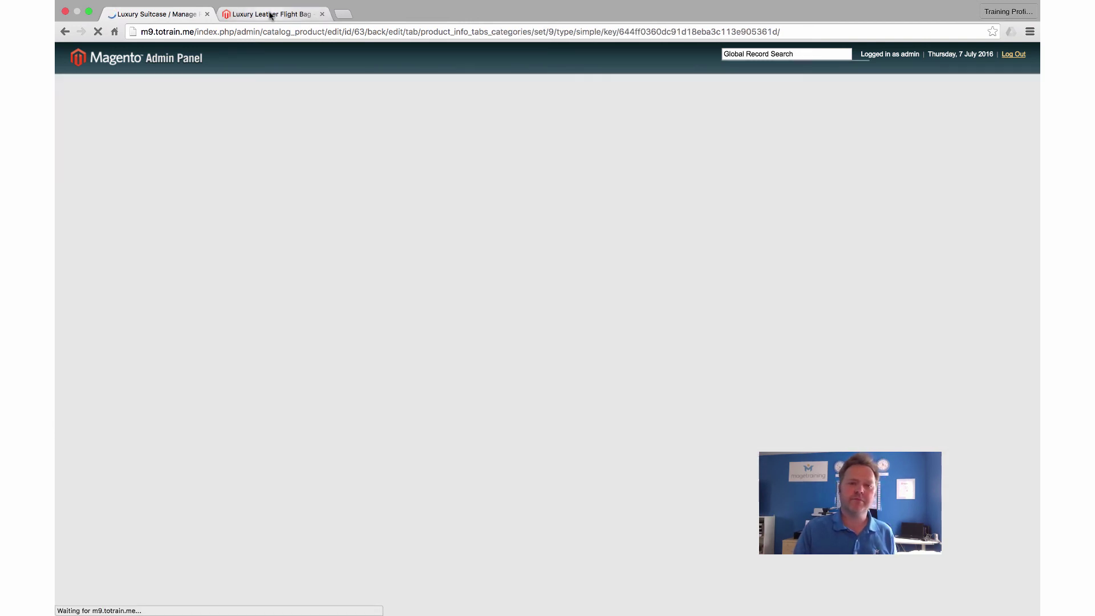
In the storefront, find Luxury Suitcase in the Luggage category and check its product page.
click(270, 15)
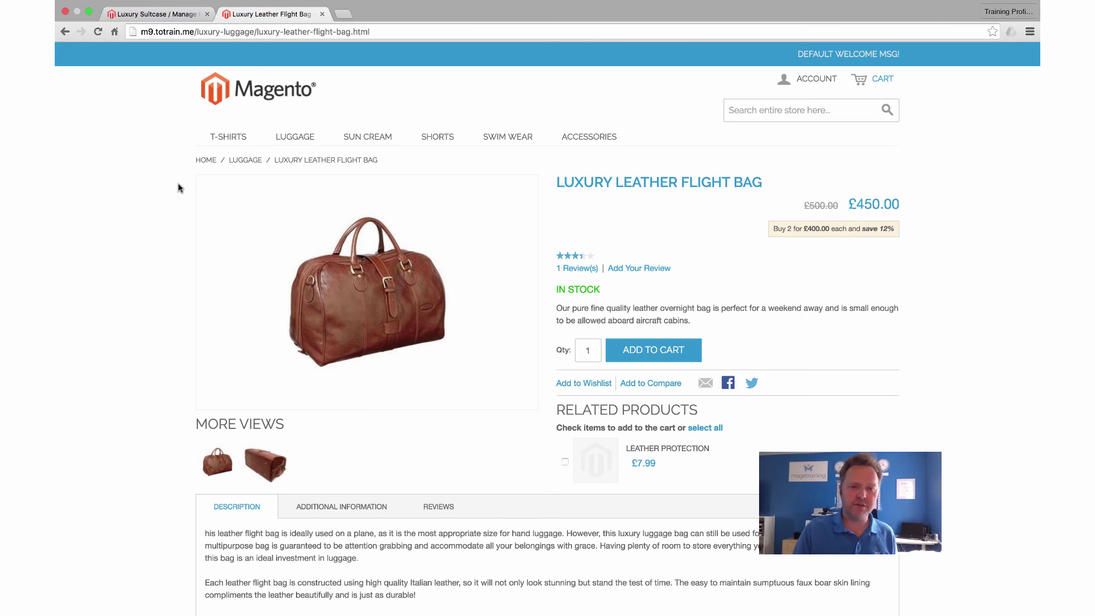
click(282, 142)
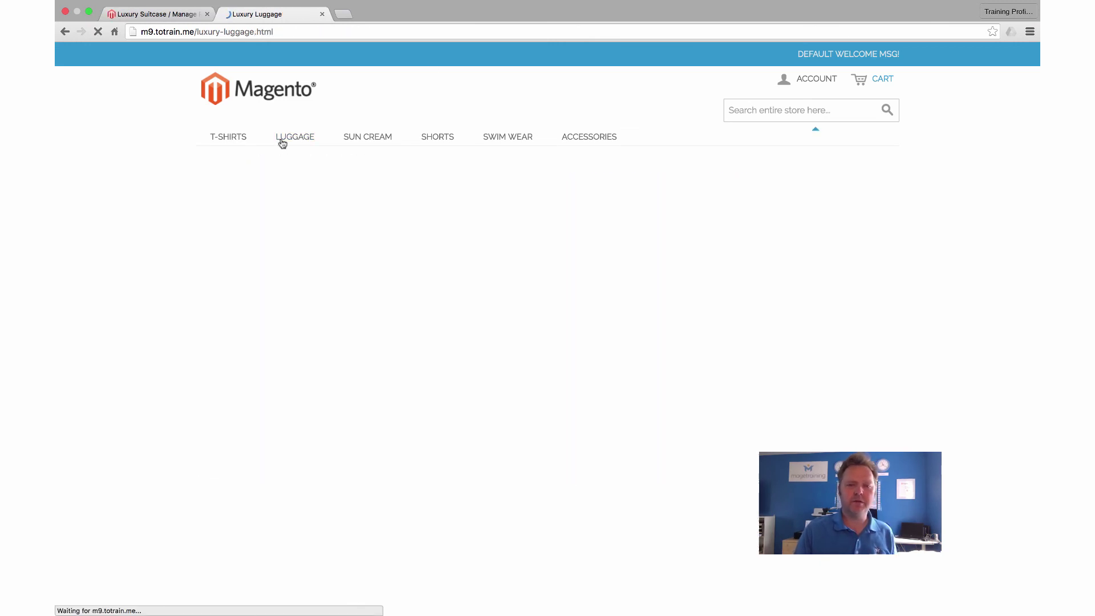
scroll(146, 226, down, 5)
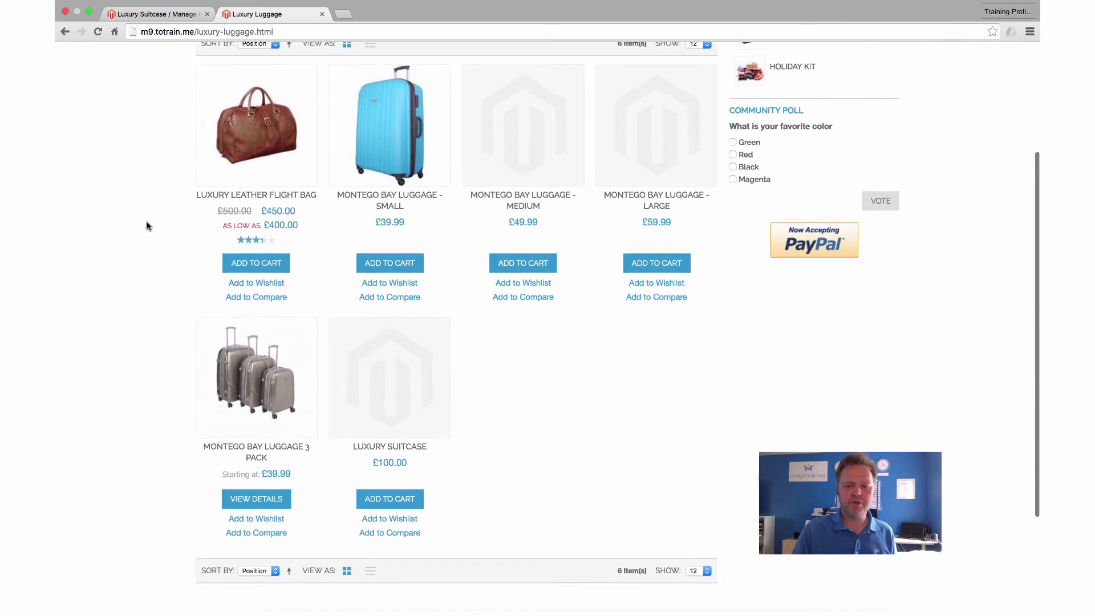
scroll(147, 226, down, 1)
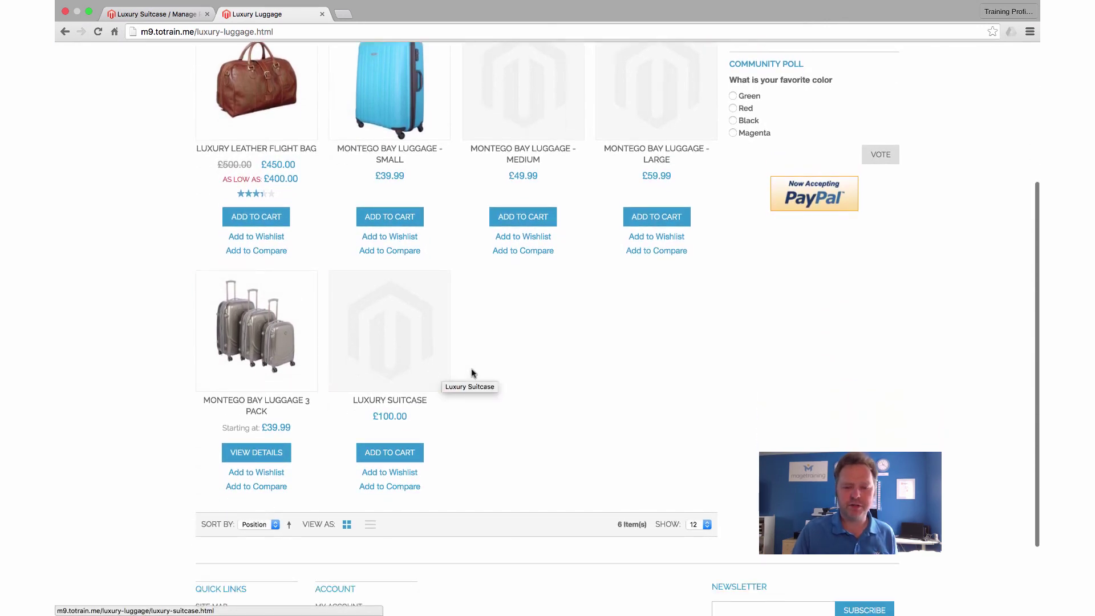
click(413, 351)
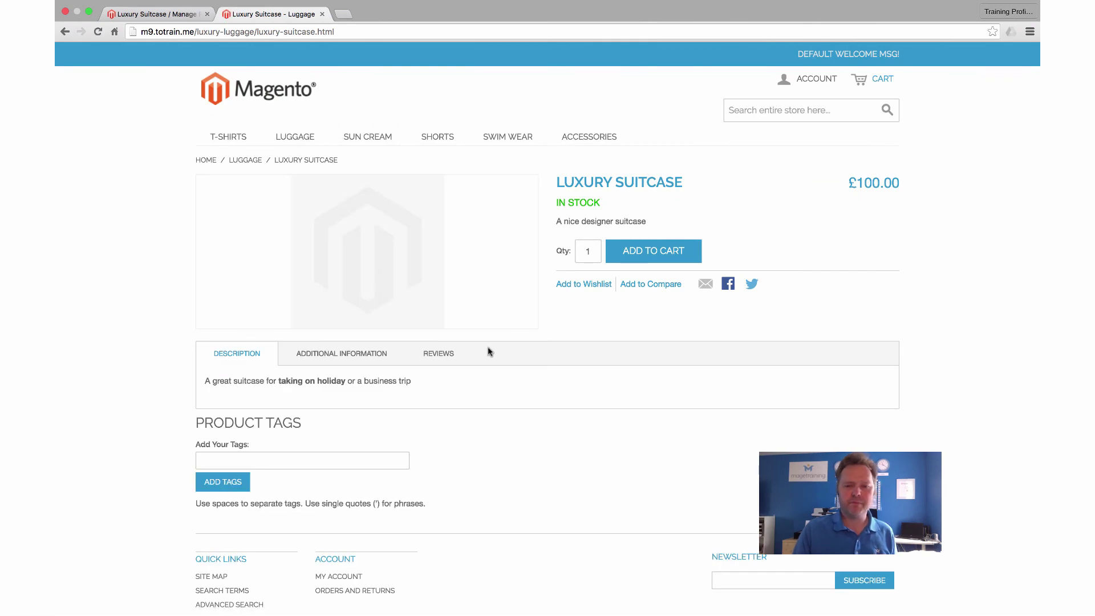
scroll(487, 350, down, 3)
scroll(559, 323, up, 3)
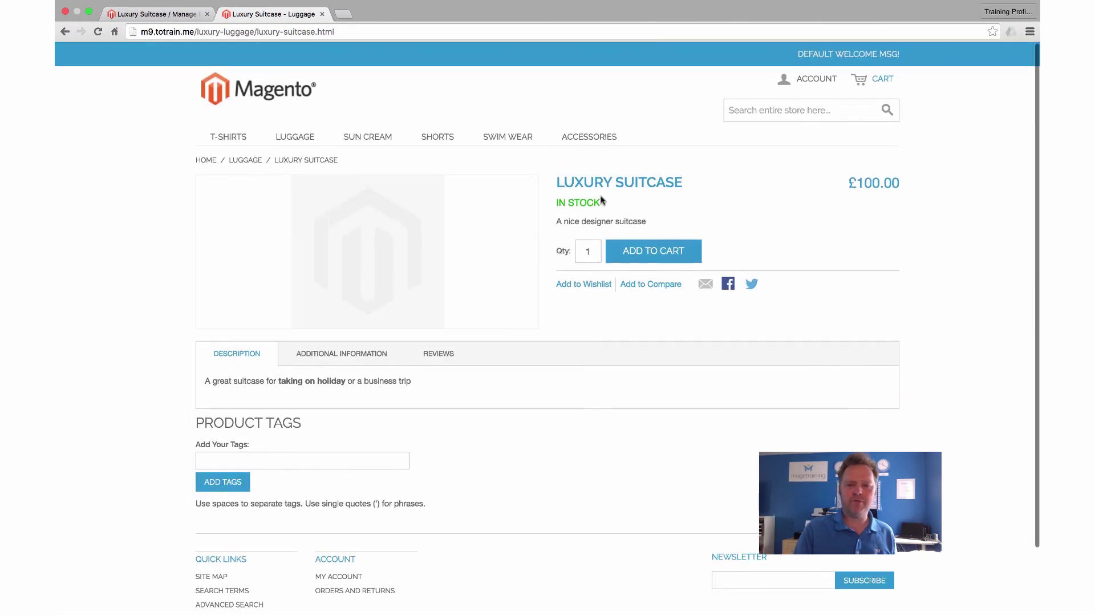